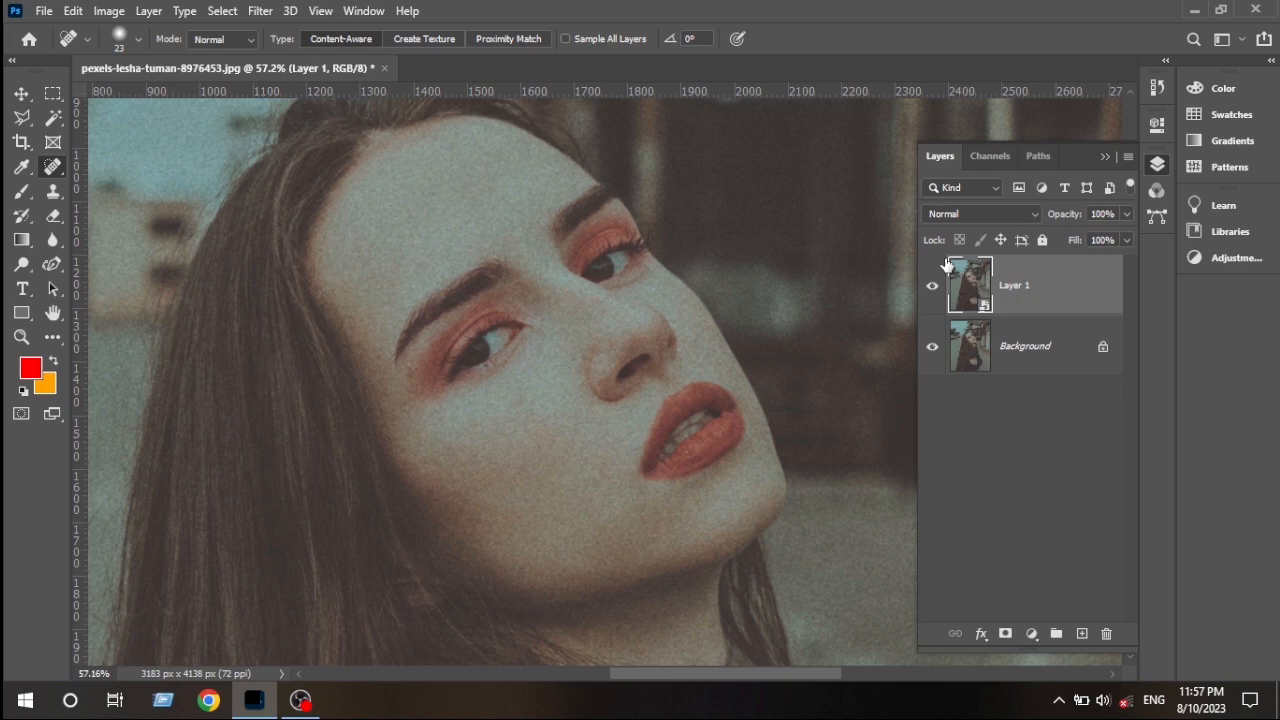
Add a Curves adjustment layer above Layer 1 and shape a gentle S-curve, raising the highlights and slightly lifting the shadow point.
{"action": "left_click_drag", "start_coordinate": [709, 471], "coordinate": [707, 432]}
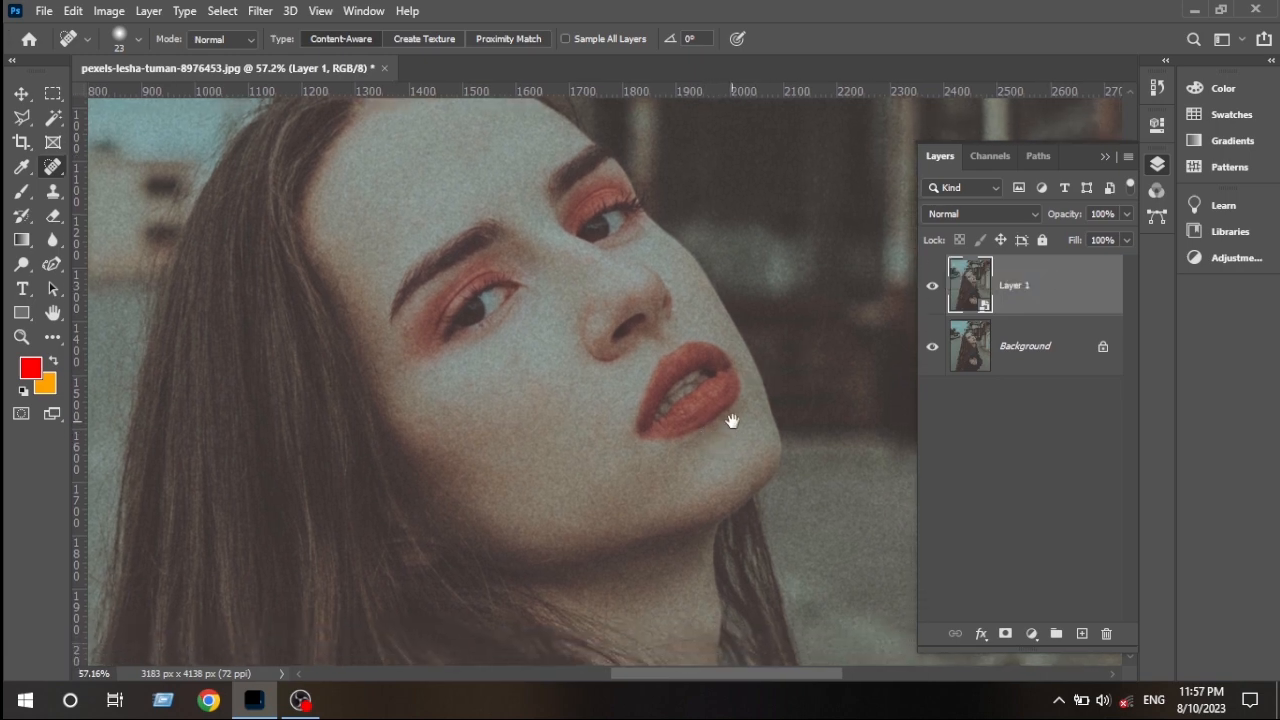
{"action": "left_click", "coordinate": [1032, 633]}
{"action": "left_click", "coordinate": [1080, 400]}
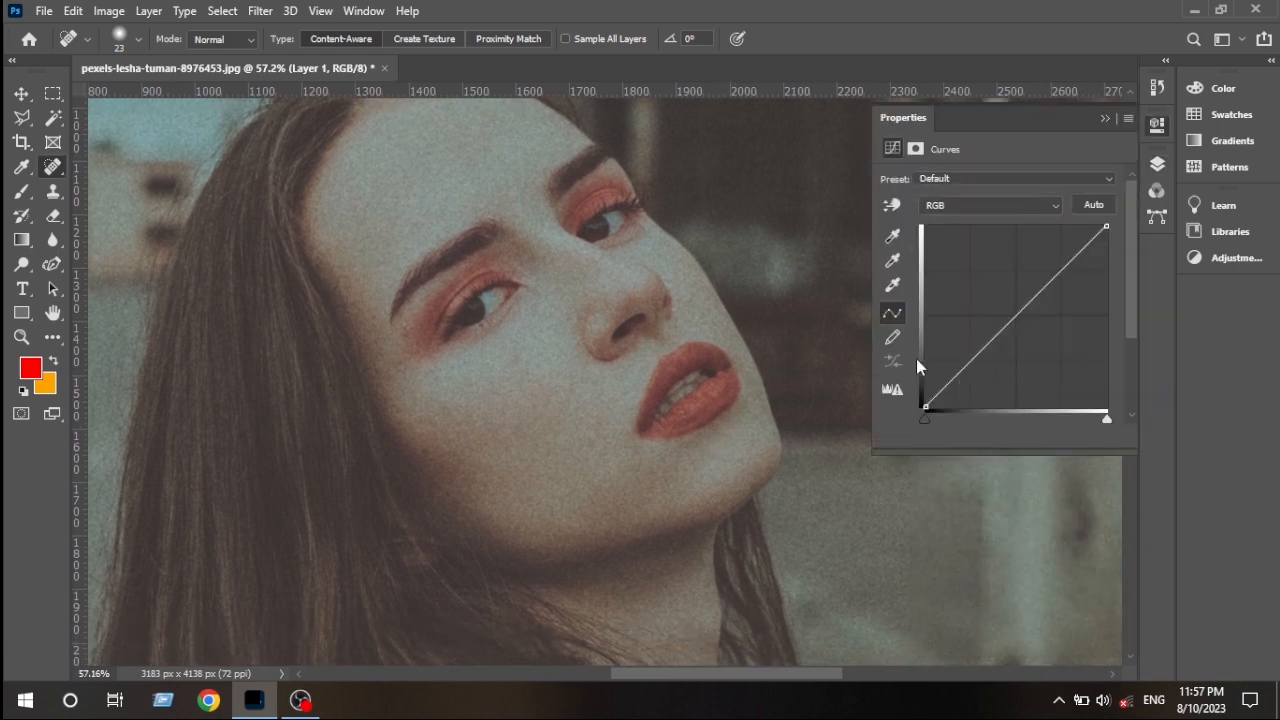
{"action": "left_click_drag", "start_coordinate": [1034, 287], "coordinate": [1057, 260]}
{"action": "left_click_drag", "start_coordinate": [938, 396], "coordinate": [954, 382]}
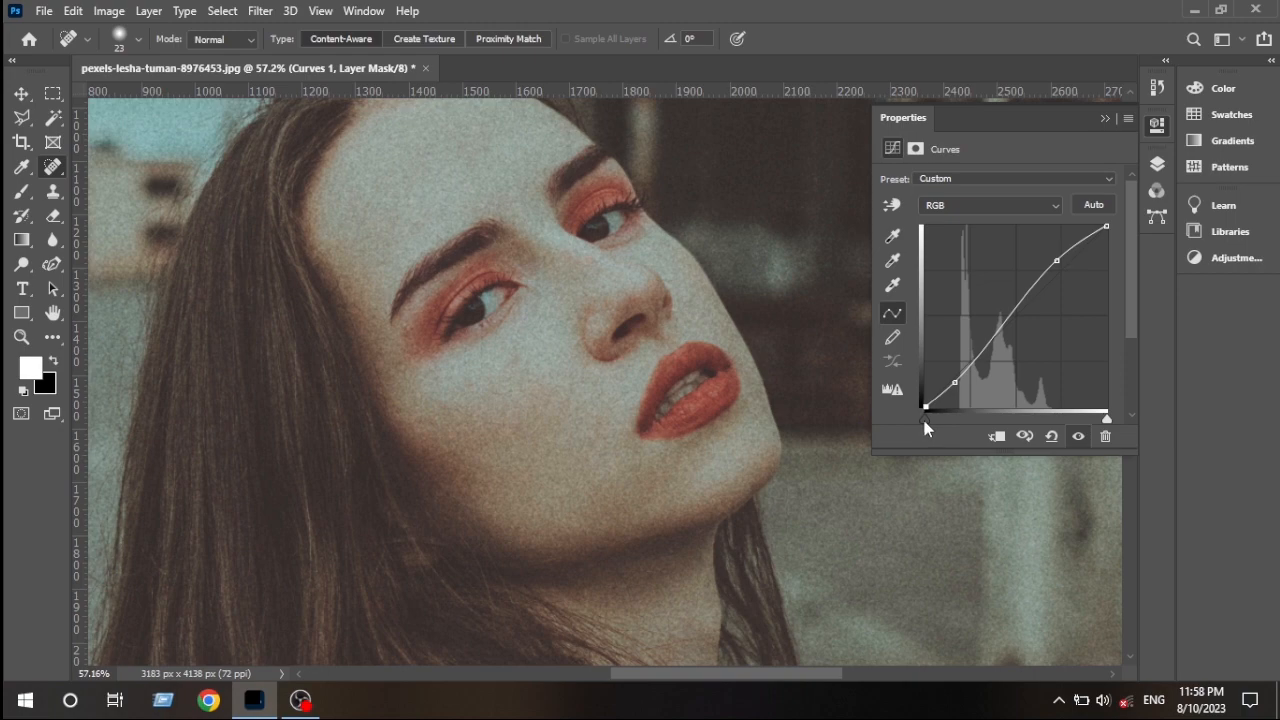
{"action": "left_click", "coordinate": [1103, 118]}
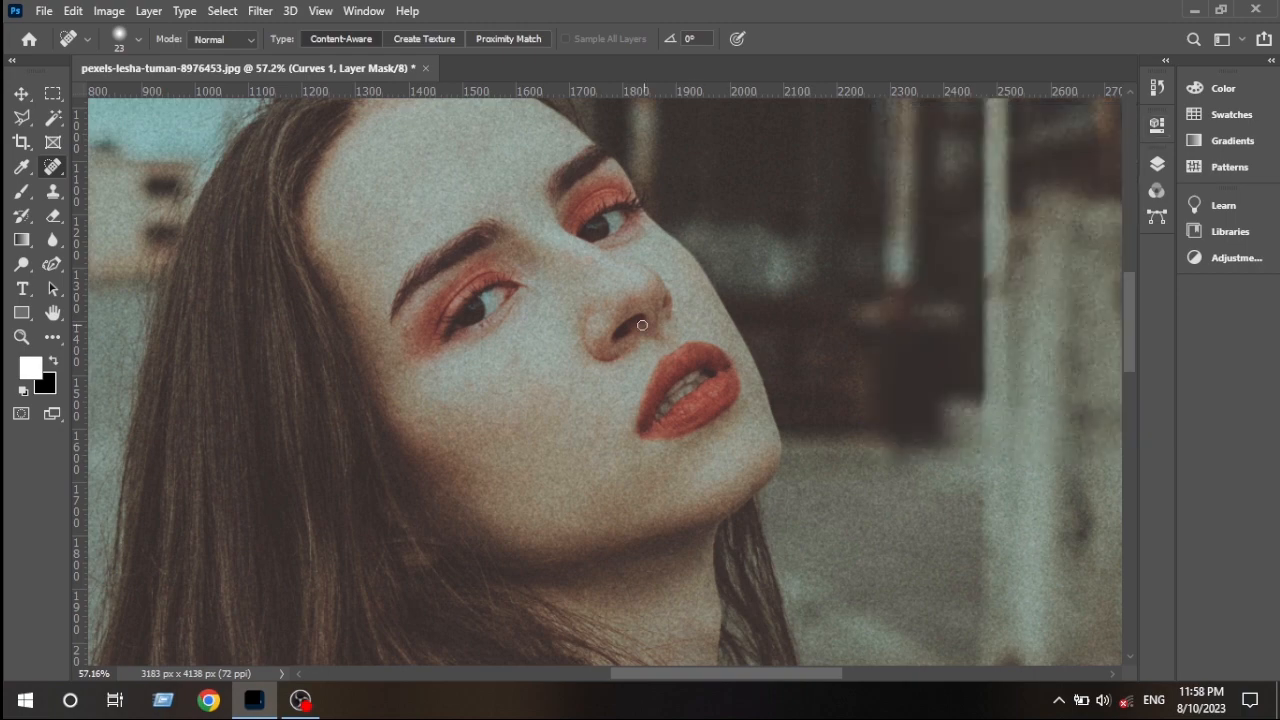
Set up Reduce Noise on Layer 1 with strength 10, preserve details 0%, reduce color noise 100% and sharpen details 0%.
{"action": "scroll", "coordinate": [618, 361], "scroll_direction": "down", "scroll_amount": 10}
{"action": "scroll", "coordinate": [620, 364], "scroll_direction": "up", "scroll_amount": 11}
{"action": "scroll", "coordinate": [572, 352], "scroll_direction": "up", "scroll_amount": 1}
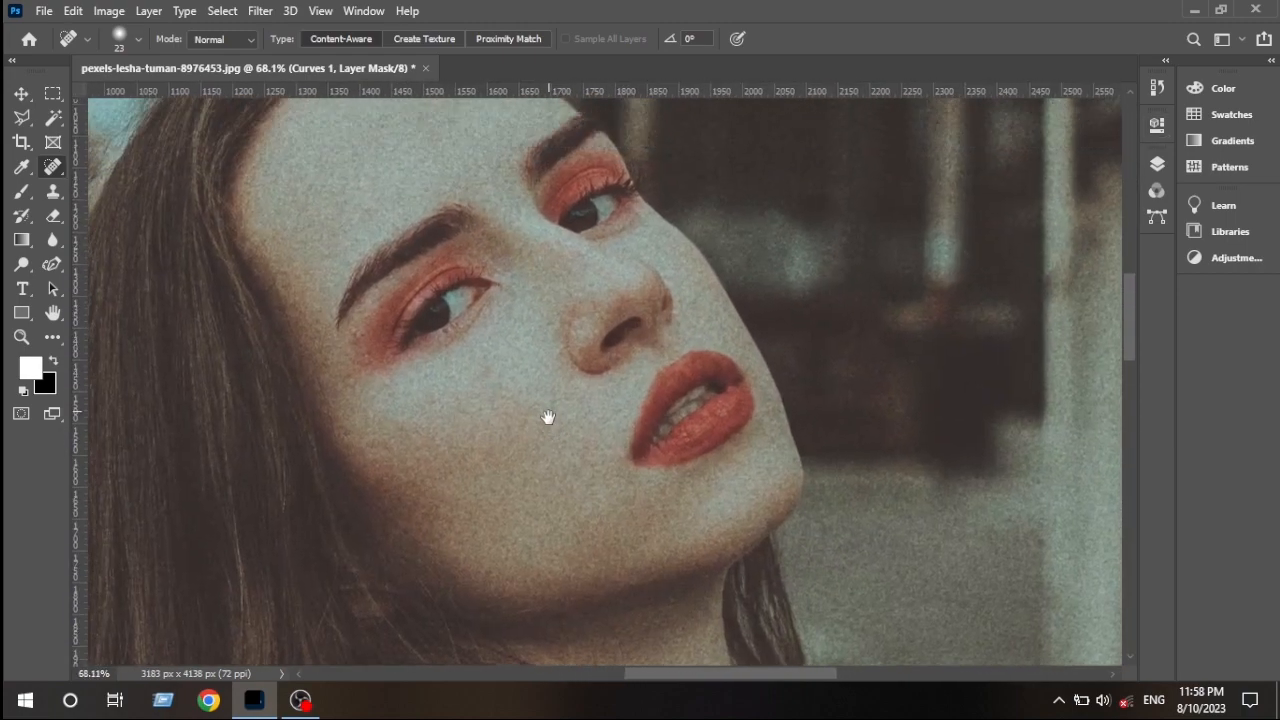
{"action": "left_click", "coordinate": [1157, 164]}
{"action": "left_click", "coordinate": [1046, 362]}
{"action": "left_click_drag", "start_coordinate": [717, 432], "coordinate": [592, 419]}
{"action": "left_click", "coordinate": [260, 11]}
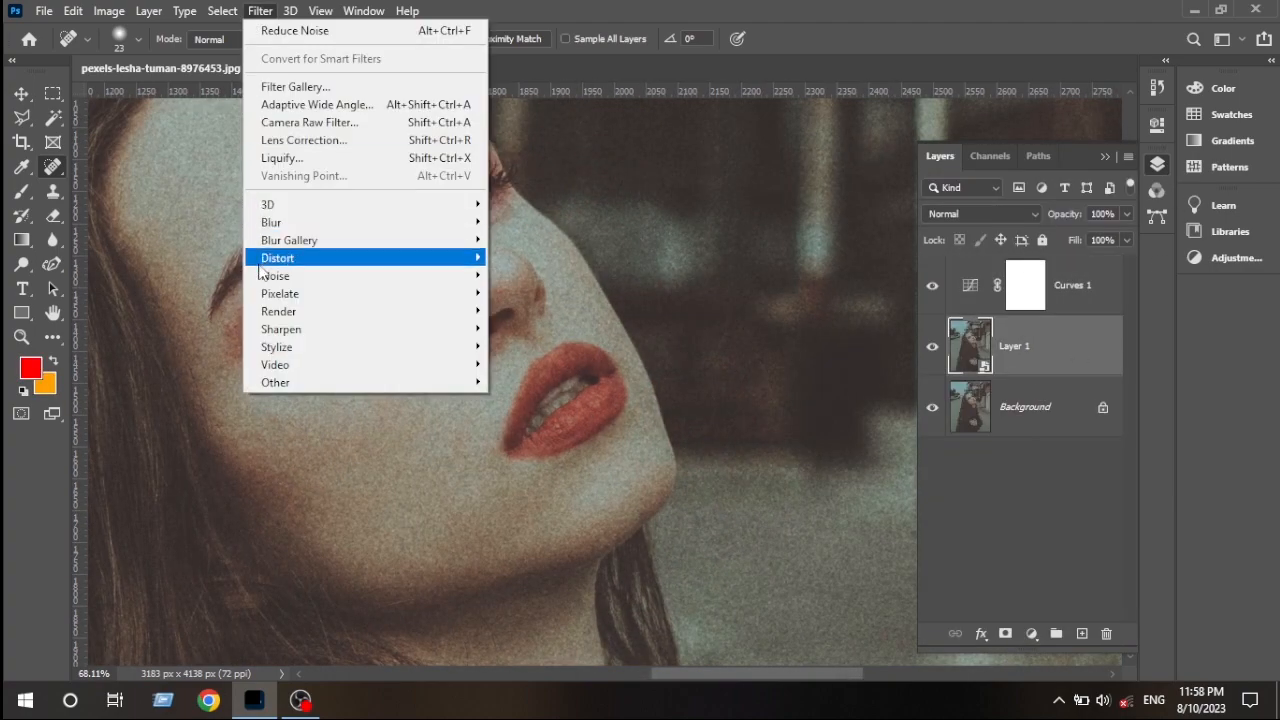
{"action": "mouse_move", "coordinate": [260, 283]}
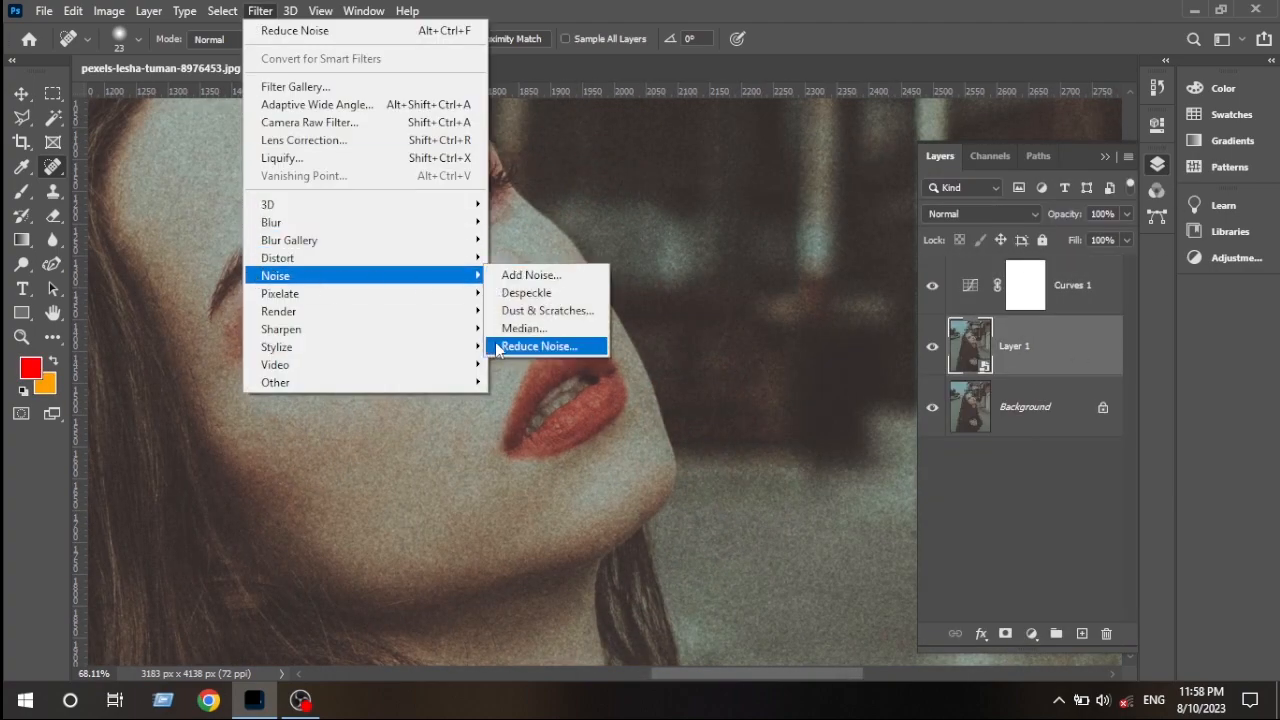
{"action": "left_click", "coordinate": [532, 346]}
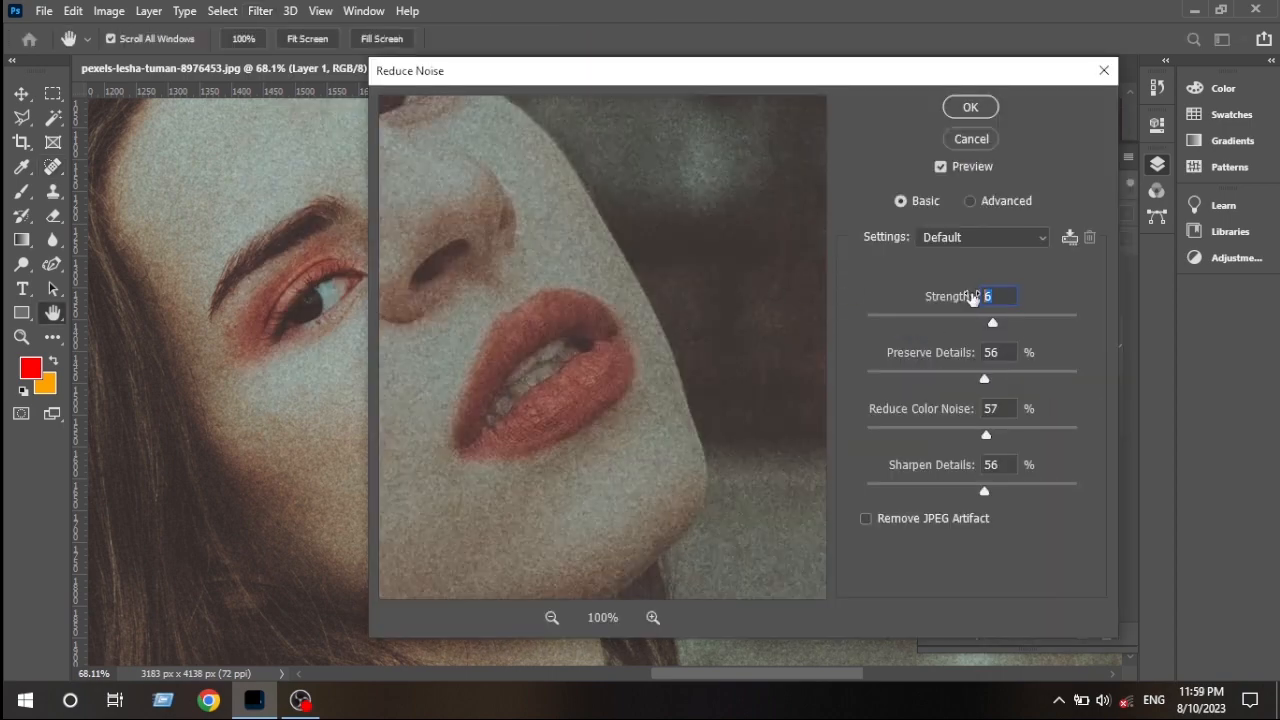
{"action": "left_click", "coordinate": [1079, 322]}
{"action": "type", "text": "0"}
{"action": "type", "text": "1"}
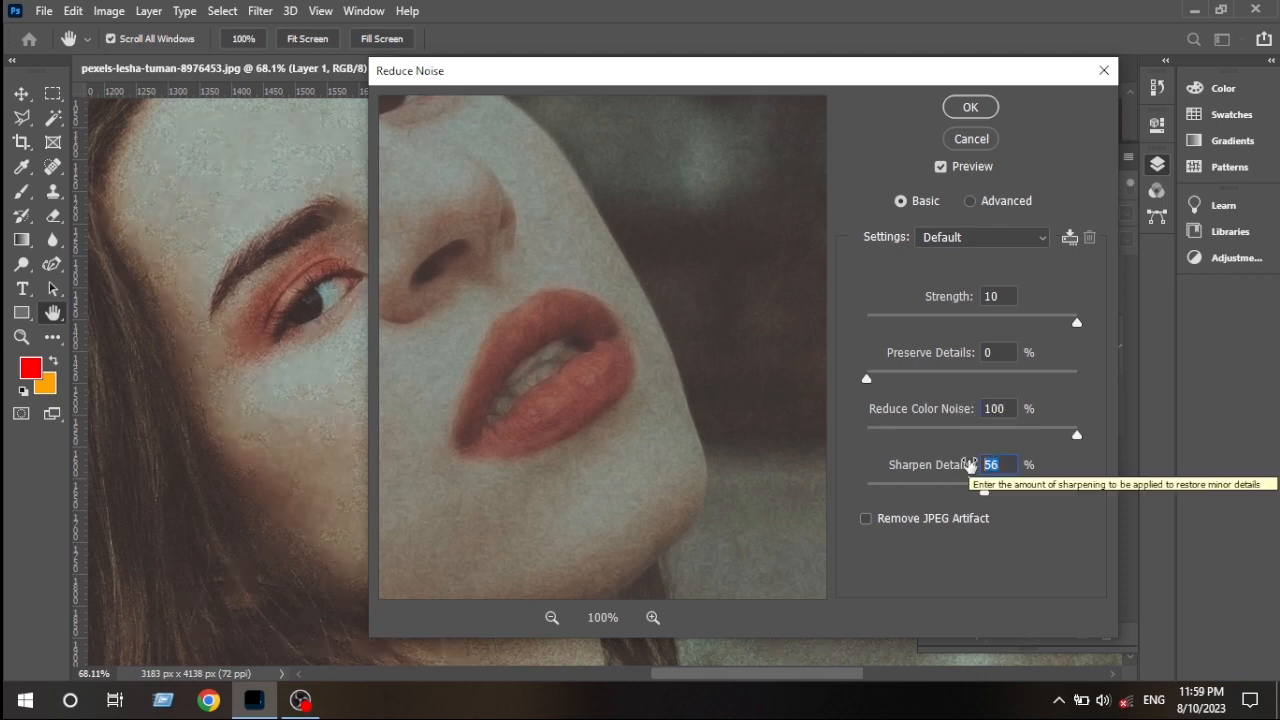
{"action": "type", "text": "0"}
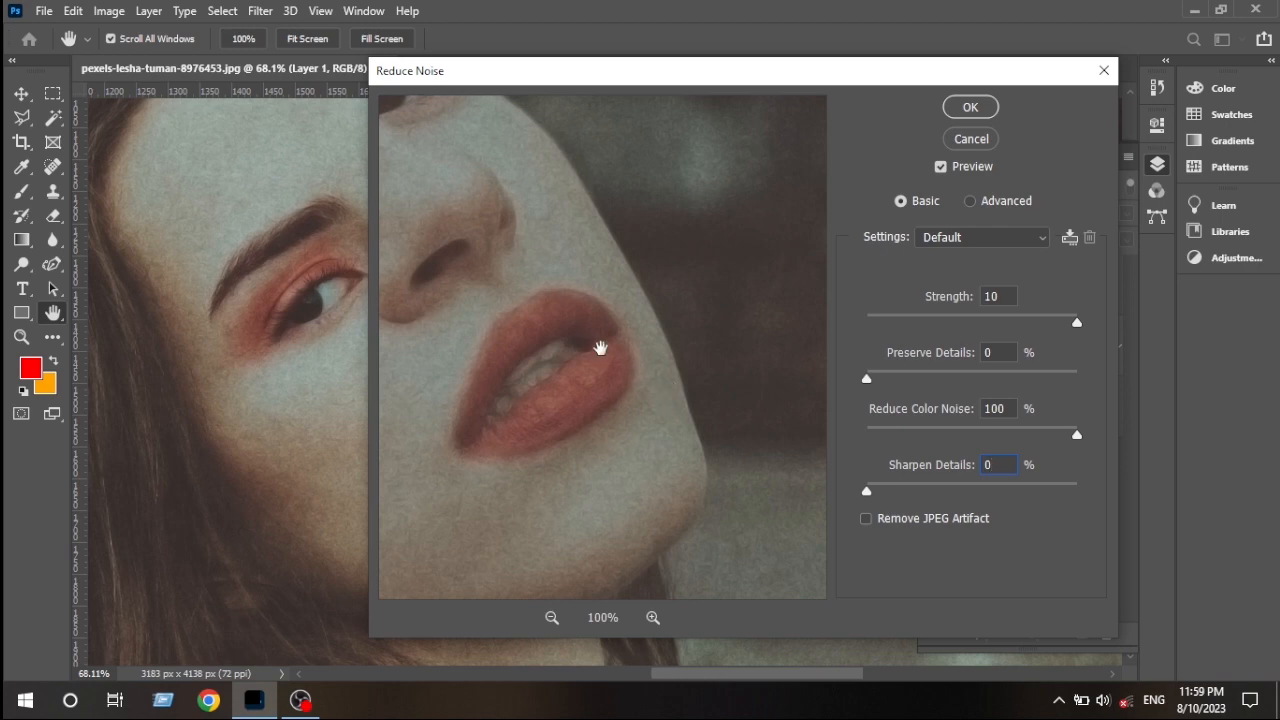
Check the noise reduction preview across the face, apply the filter, and compare Layer 1 hidden and shown.
{"action": "left_click_drag", "start_coordinate": [600, 347], "coordinate": [824, 378]}
{"action": "left_click_drag", "start_coordinate": [727, 366], "coordinate": [657, 300]}
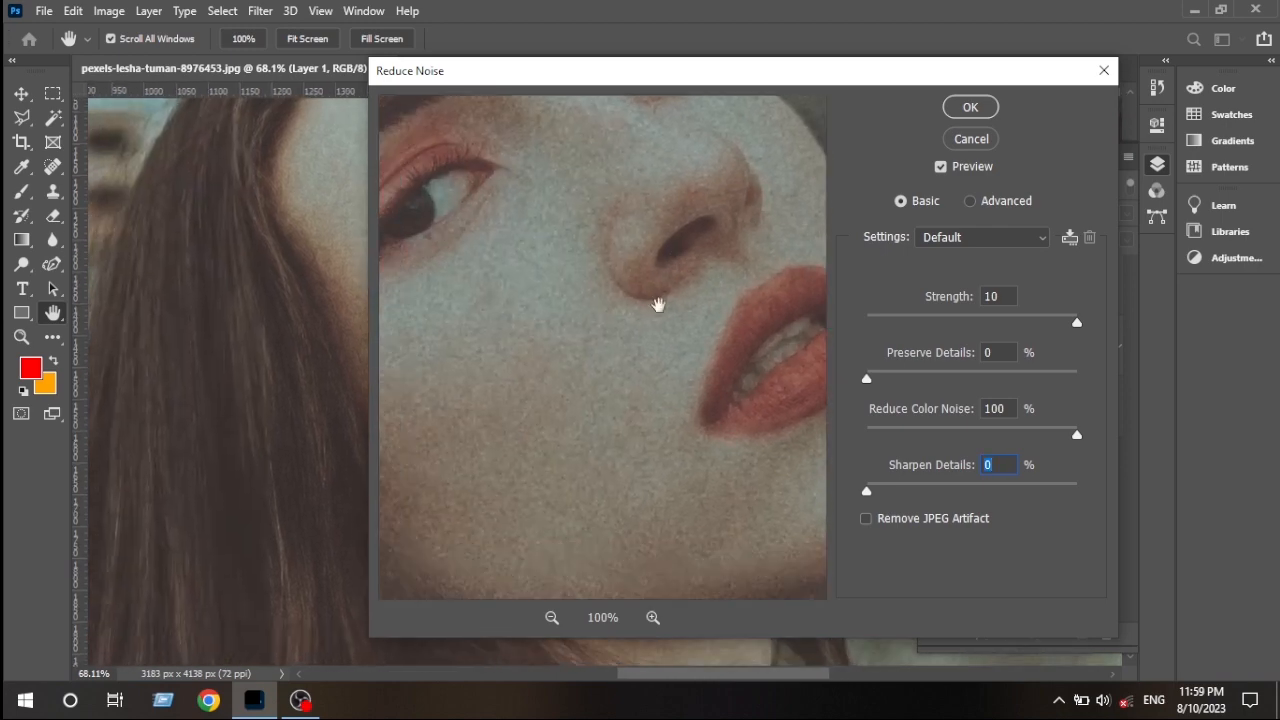
{"action": "left_click", "coordinate": [970, 107]}
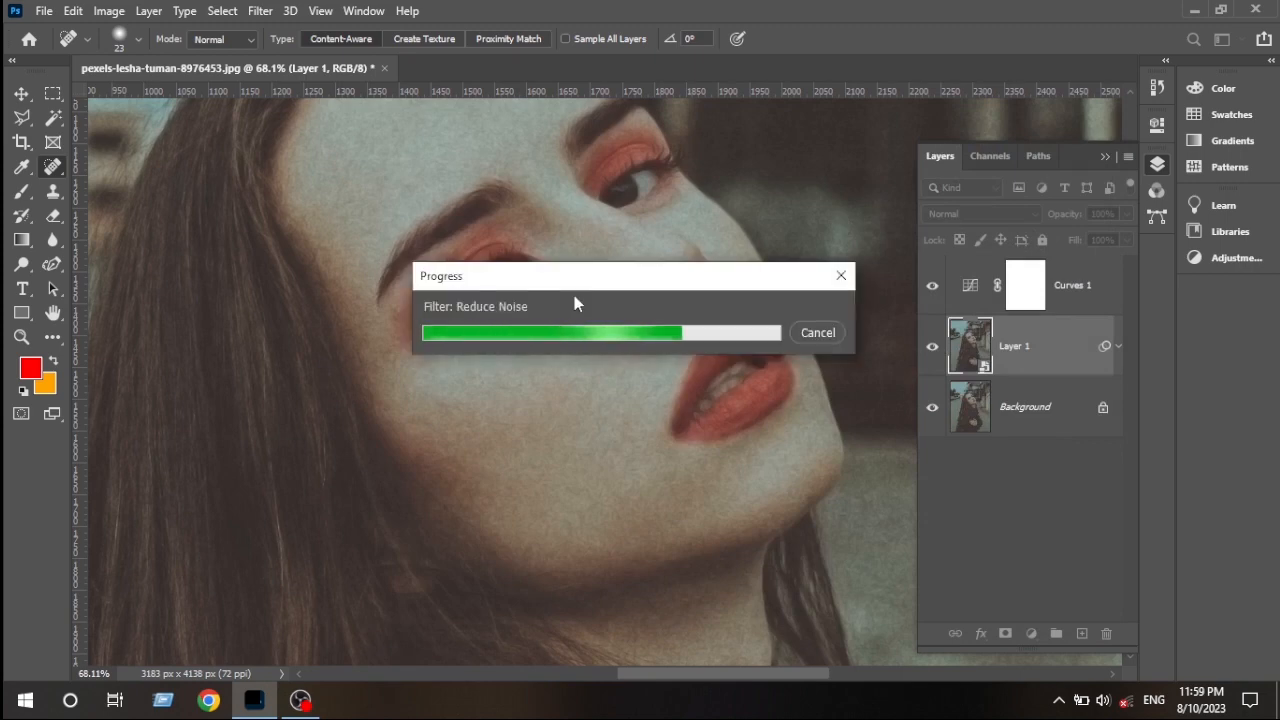
{"action": "left_click", "coordinate": [933, 347]}
{"action": "left_click", "coordinate": [933, 347]}
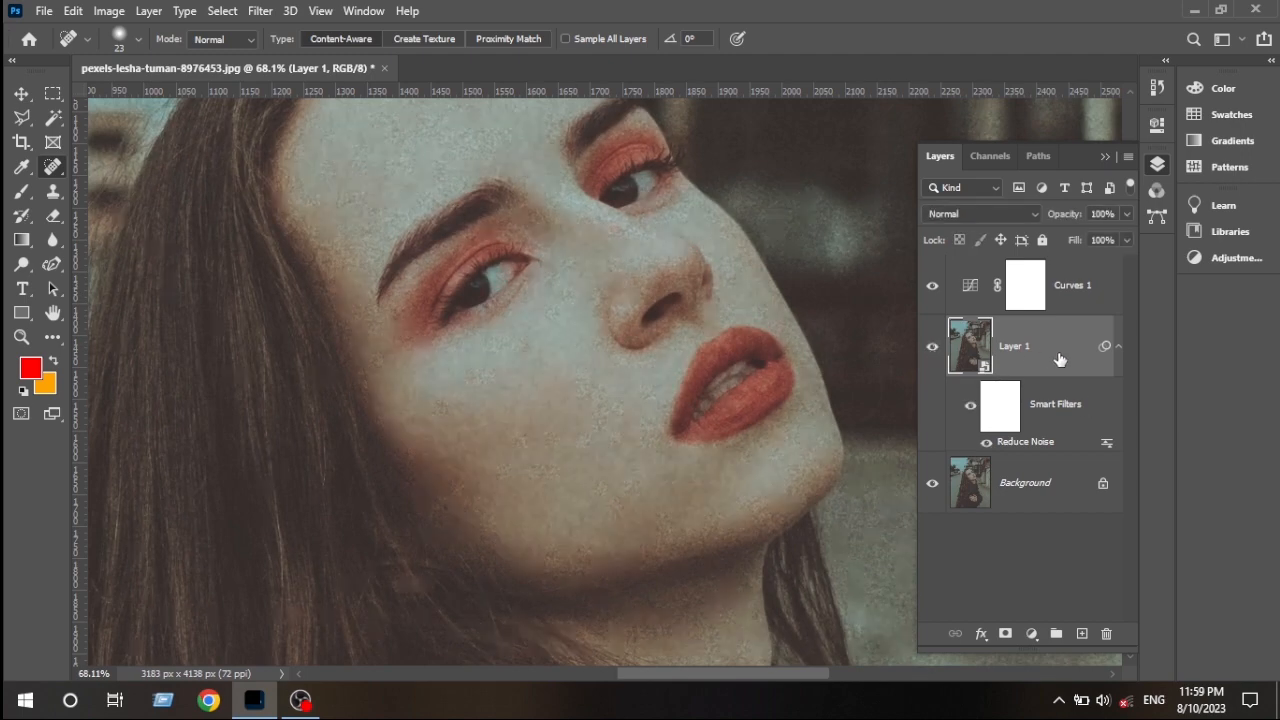
Duplicate Layer 1 and apply Surface Blur to the copy with a radius of 10 pixels and a threshold of 8 levels.
{"action": "key", "text": "ctrl+j"}
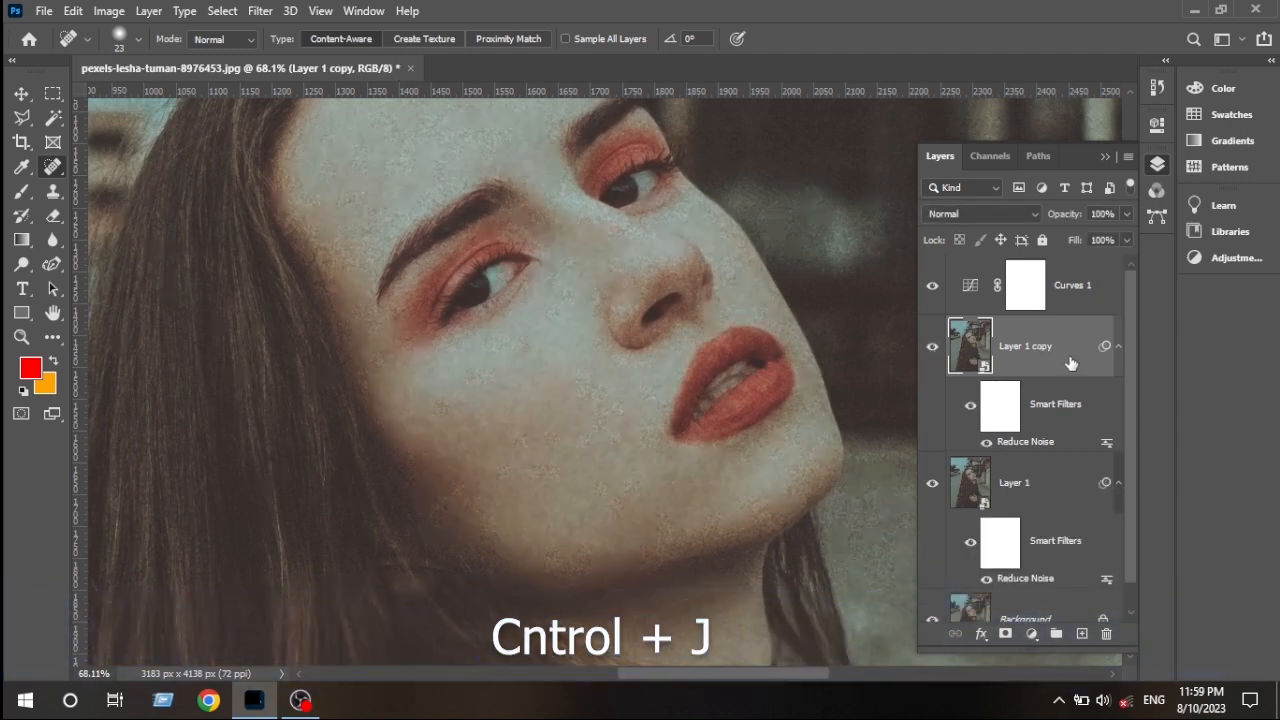
{"action": "left_click", "coordinate": [260, 11]}
{"action": "mouse_move", "coordinate": [300, 222]}
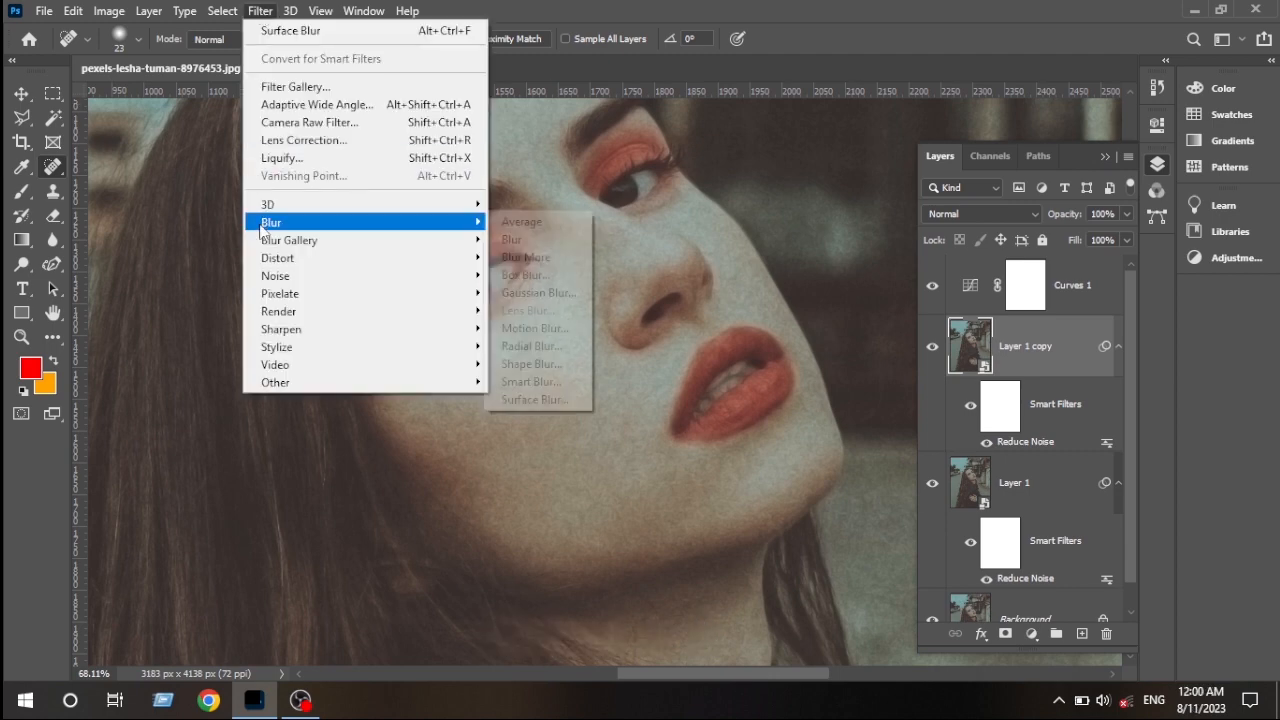
{"action": "left_click", "coordinate": [515, 400]}
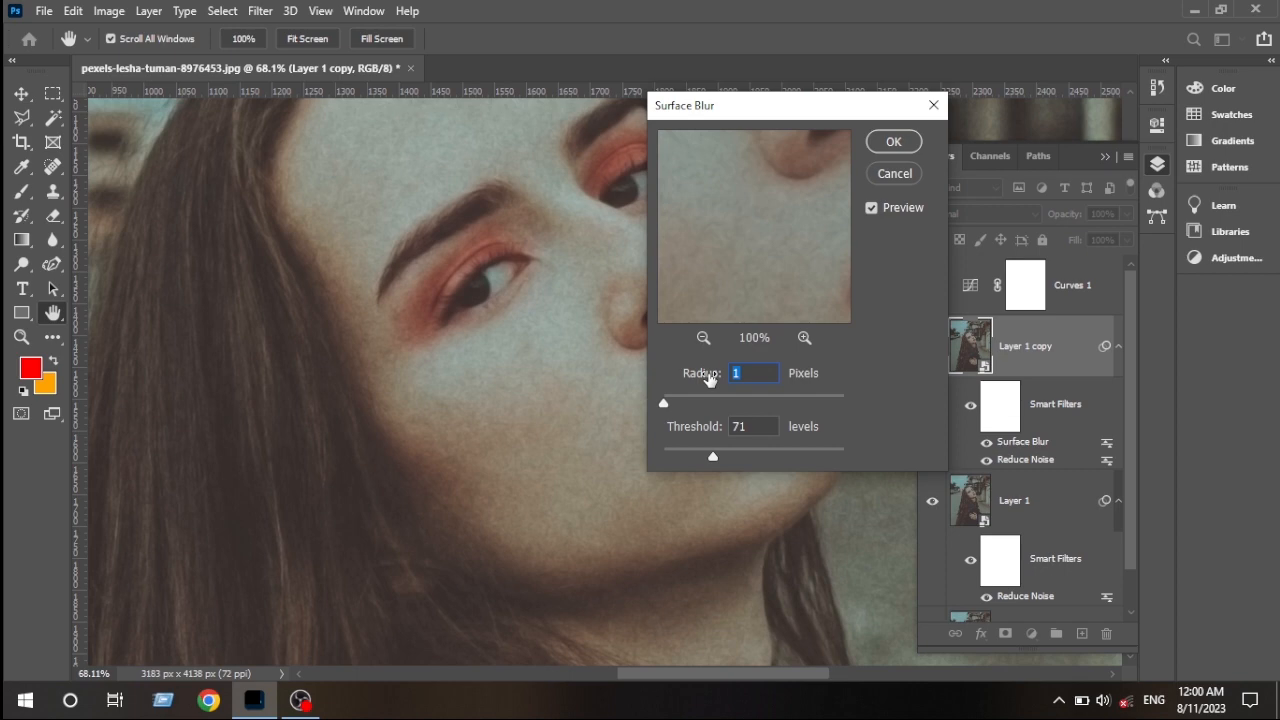
{"action": "type", "text": "0"}
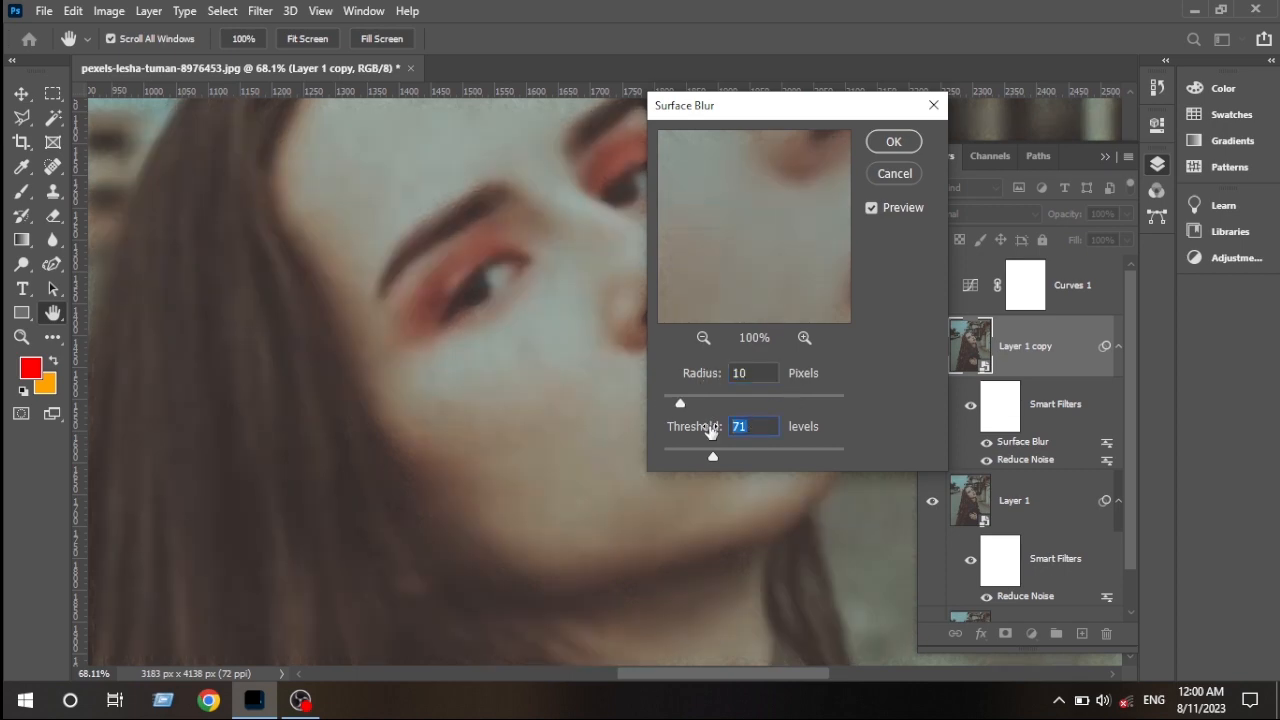
{"action": "type", "text": "8"}
{"action": "left_click_drag", "start_coordinate": [752, 116], "coordinate": [843, 113]}
{"action": "left_click", "coordinate": [984, 137]}
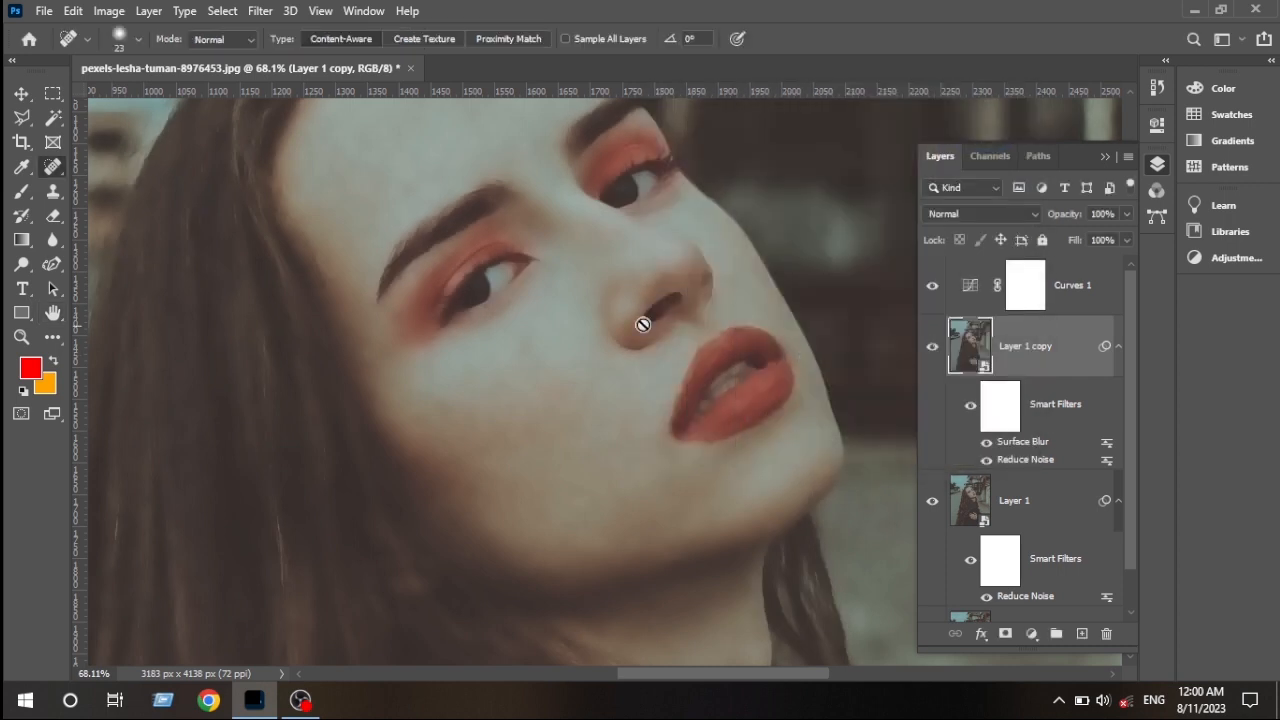
Apply Smart Sharpen to Layer 1 copy with a reduced amount, using radius 3.1 px, reduce noise 30% and Gaussian Blur removal.
{"action": "scroll", "coordinate": [643, 324], "scroll_direction": "down", "scroll_amount": 8}
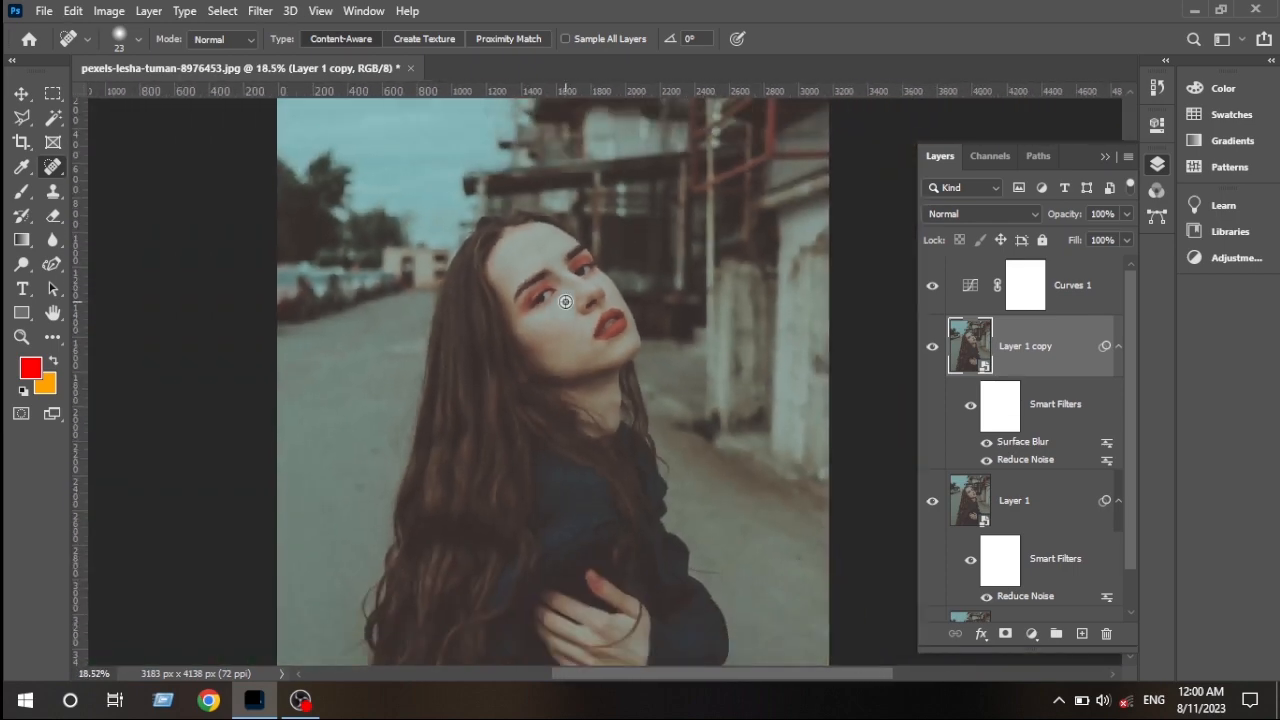
{"action": "scroll", "coordinate": [565, 301], "scroll_direction": "up", "scroll_amount": 6}
{"action": "mouse_move", "coordinate": [600, 377]}
{"action": "left_mouse_down"}
{"action": "mouse_move", "coordinate": [590, 310]}
{"action": "mouse_move", "coordinate": [581, 388]}
{"action": "left_mouse_up"}
{"action": "left_click", "coordinate": [260, 11]}
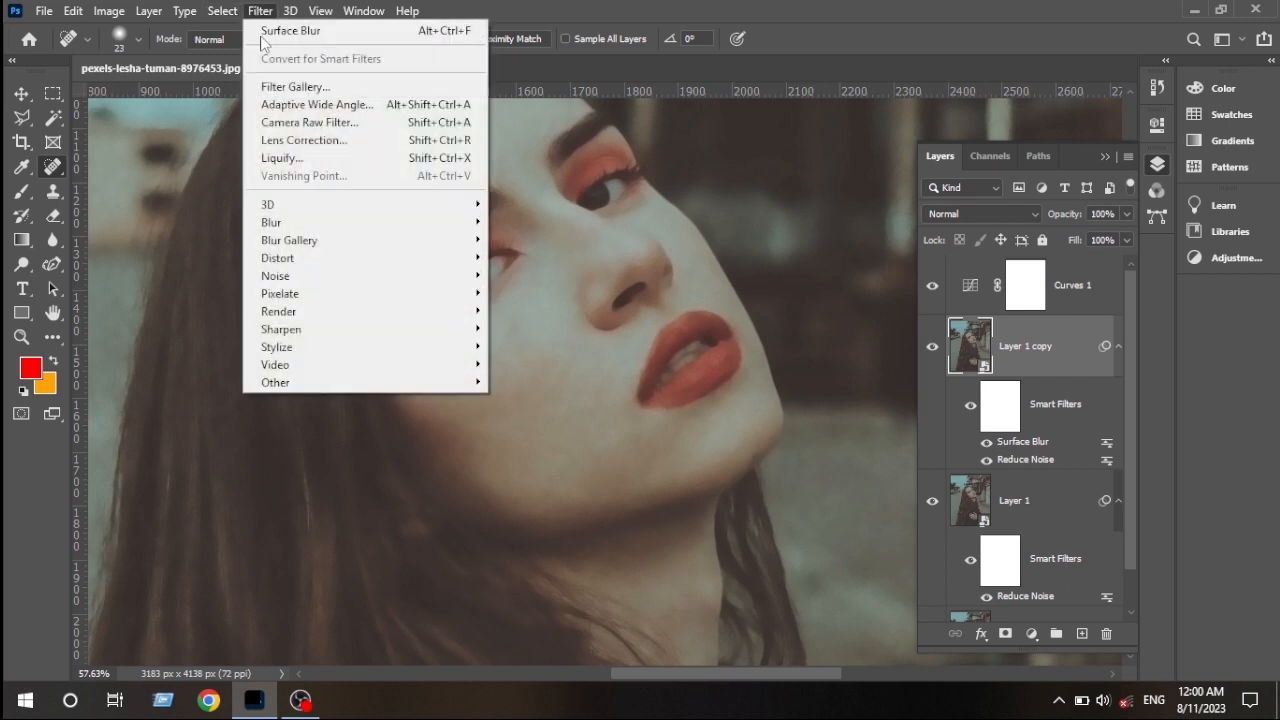
{"action": "mouse_move", "coordinate": [411, 333]}
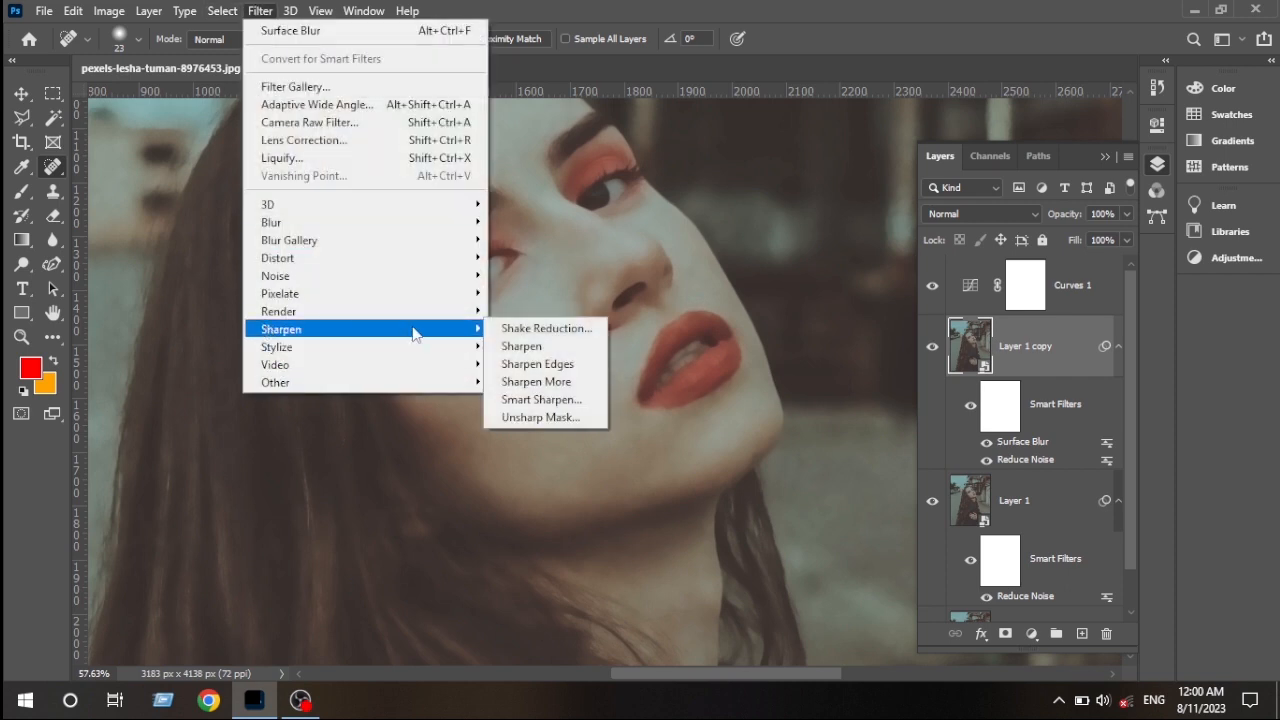
{"action": "left_click", "coordinate": [512, 399]}
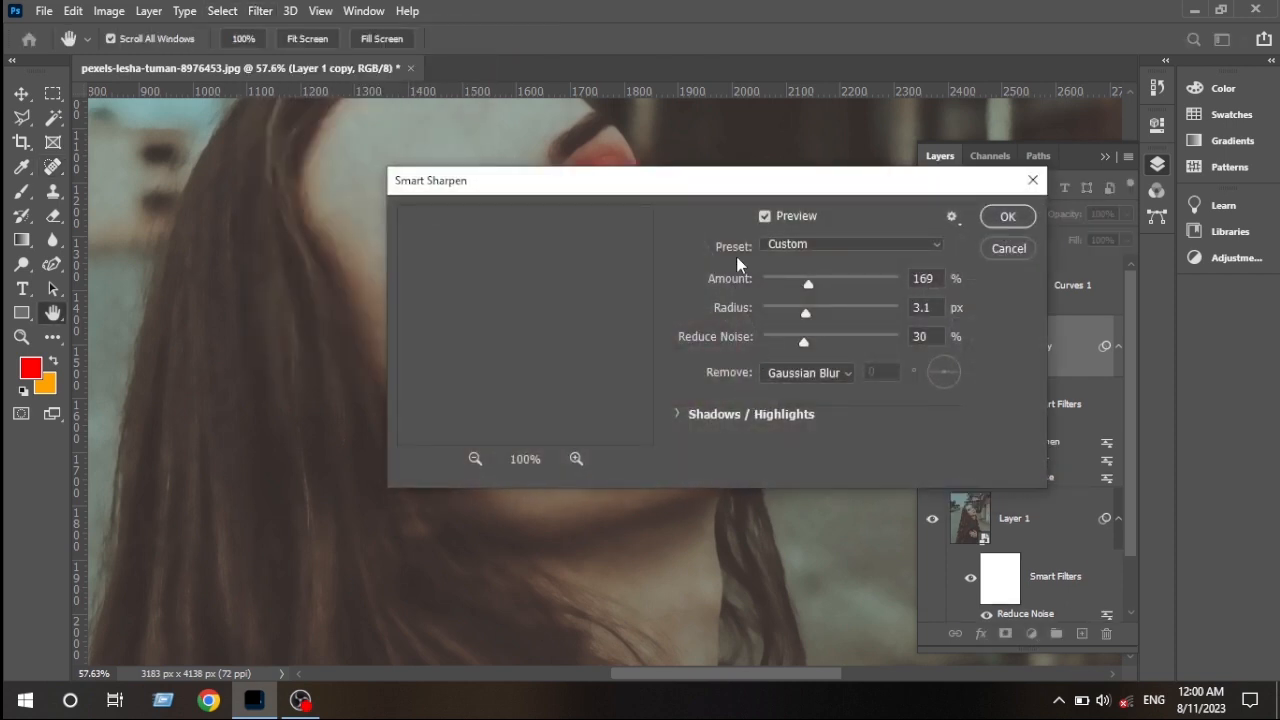
{"action": "left_click_drag", "start_coordinate": [578, 307], "coordinate": [606, 314]}
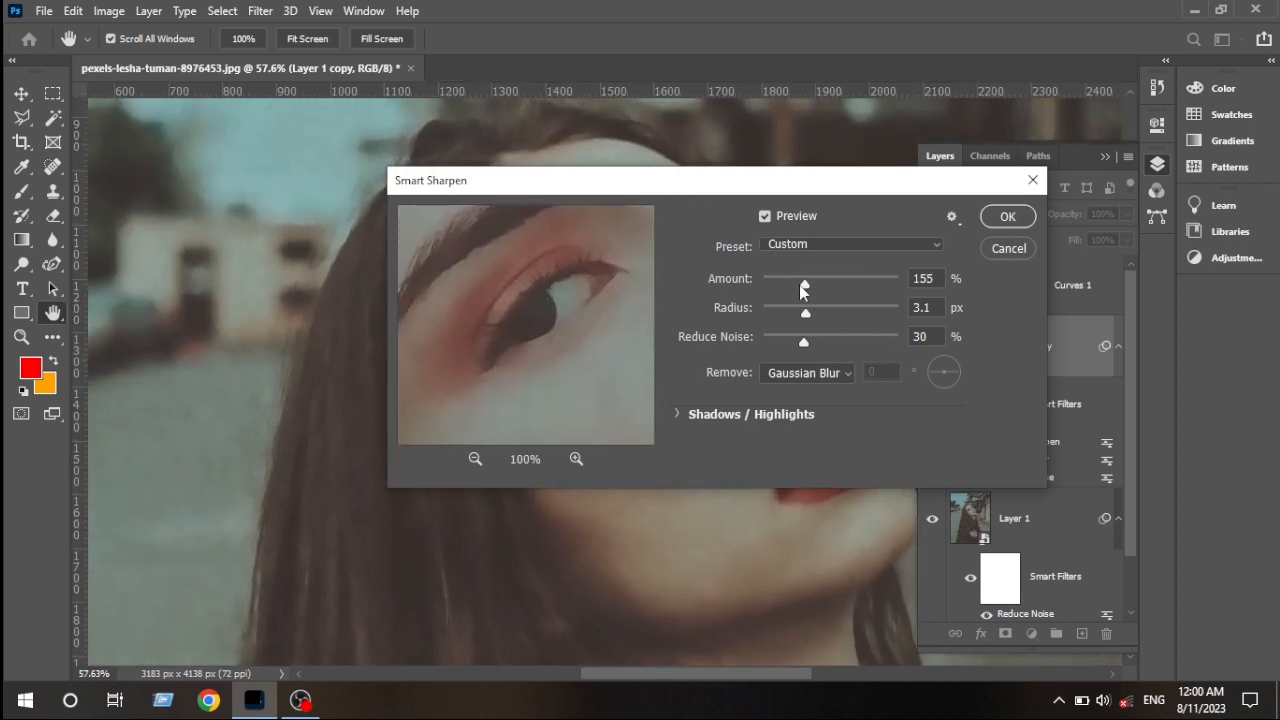
{"action": "left_click_drag", "start_coordinate": [803, 285], "coordinate": [797, 285]}
{"action": "left_click_drag", "start_coordinate": [937, 279], "coordinate": [927, 279]}
{"action": "type", "text": "15"}
{"action": "key", "text": "Return"}
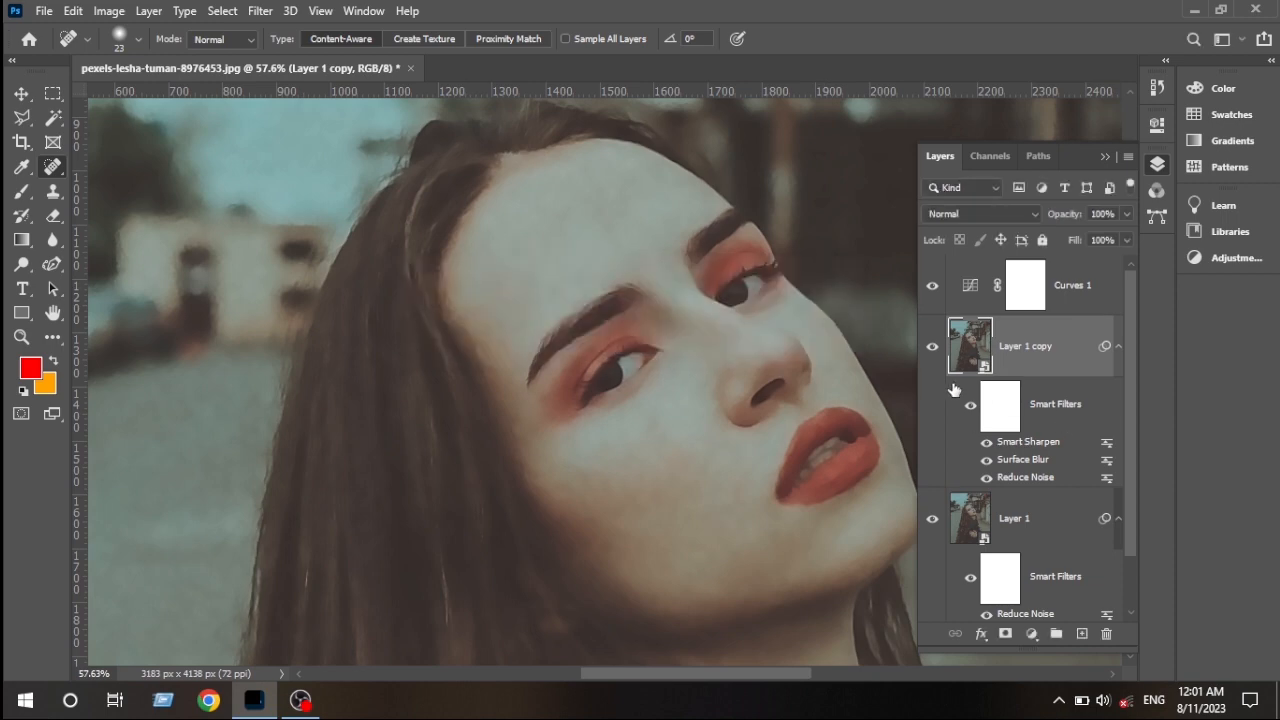
Compare the face before and after by toggling Layer 1 copy's visibility and viewing the Background layer alone.
{"action": "left_click", "coordinate": [933, 348]}
{"action": "left_click", "coordinate": [933, 348]}
{"action": "left_click_drag", "start_coordinate": [747, 490], "coordinate": [641, 377]}
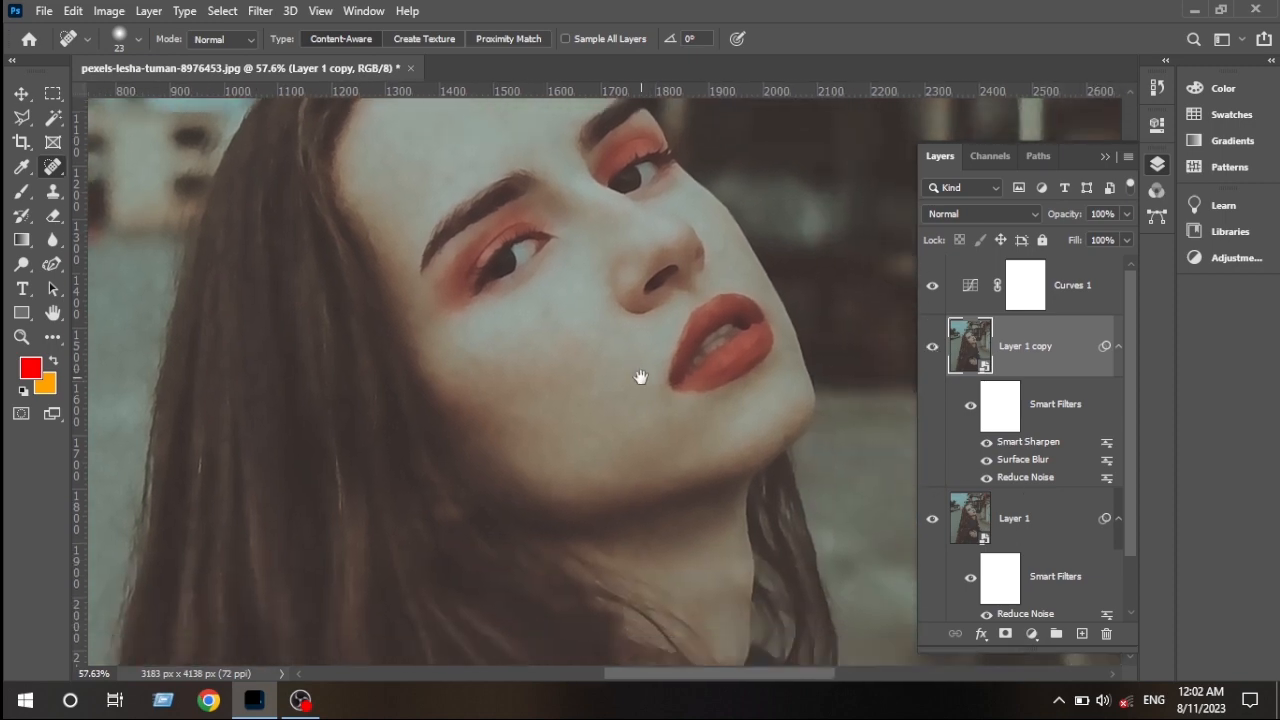
{"action": "scroll", "coordinate": [643, 405], "scroll_direction": "up", "scroll_amount": 3}
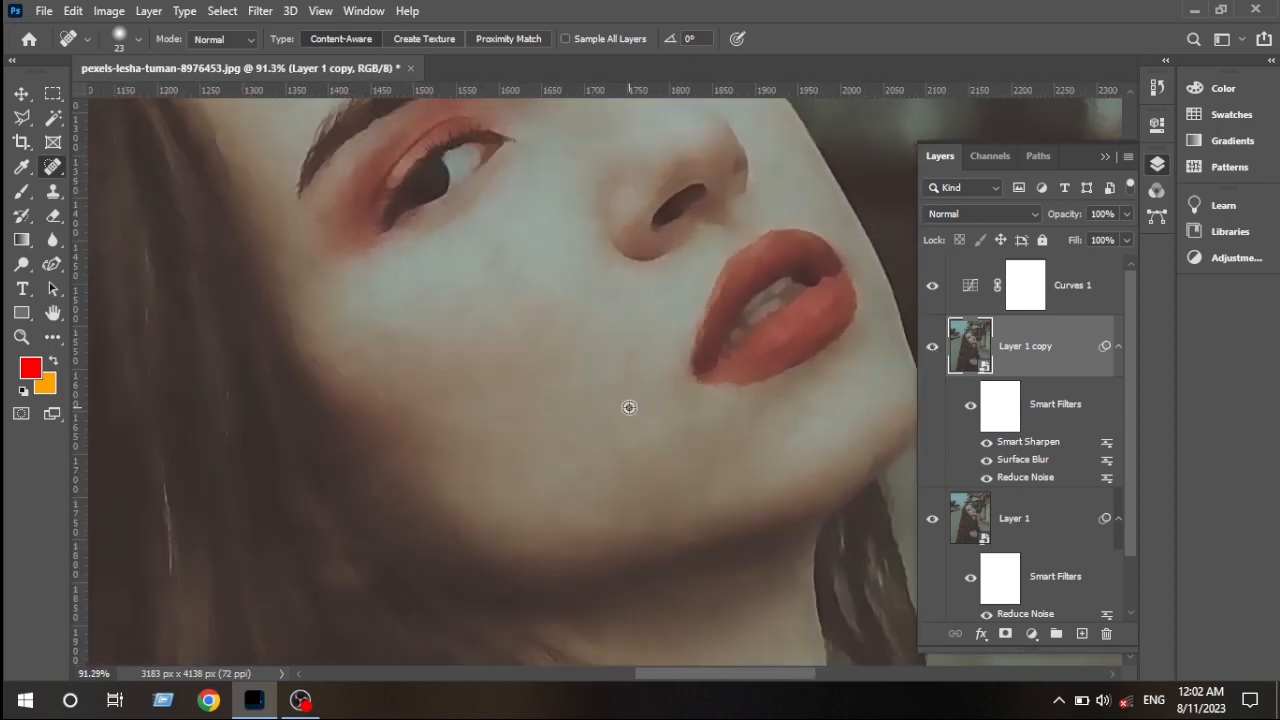
{"action": "scroll", "coordinate": [949, 583], "scroll_direction": "down", "scroll_amount": 2}
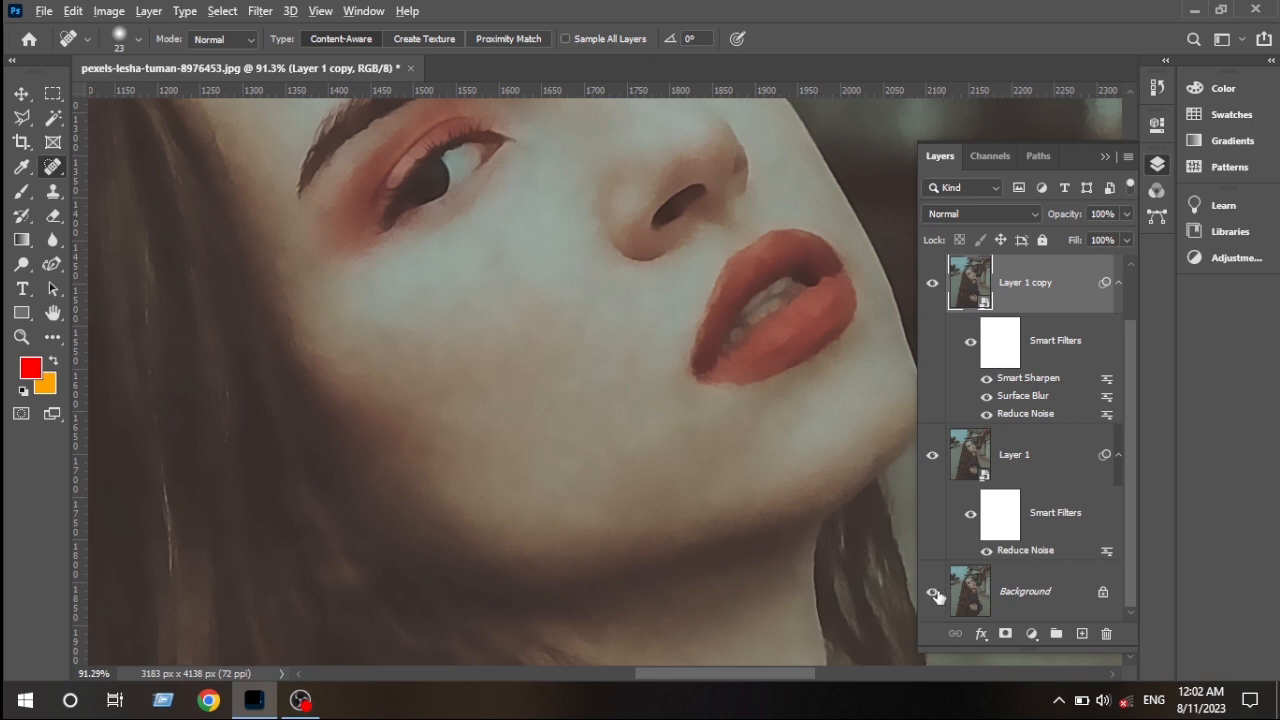
{"action": "left_click", "coordinate": [934, 591], "text": "alt"}
{"action": "scroll", "coordinate": [683, 497], "scroll_direction": "up", "scroll_amount": 3}
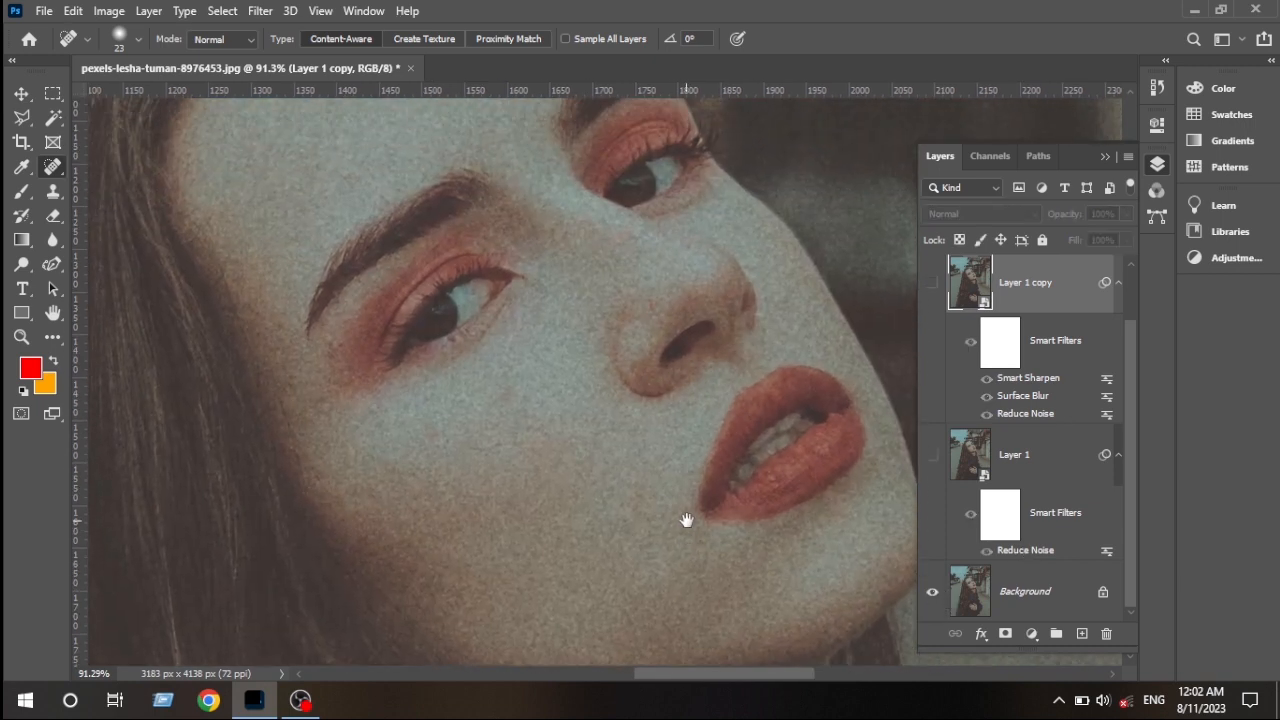
{"action": "left_click", "coordinate": [931, 596], "text": "alt"}
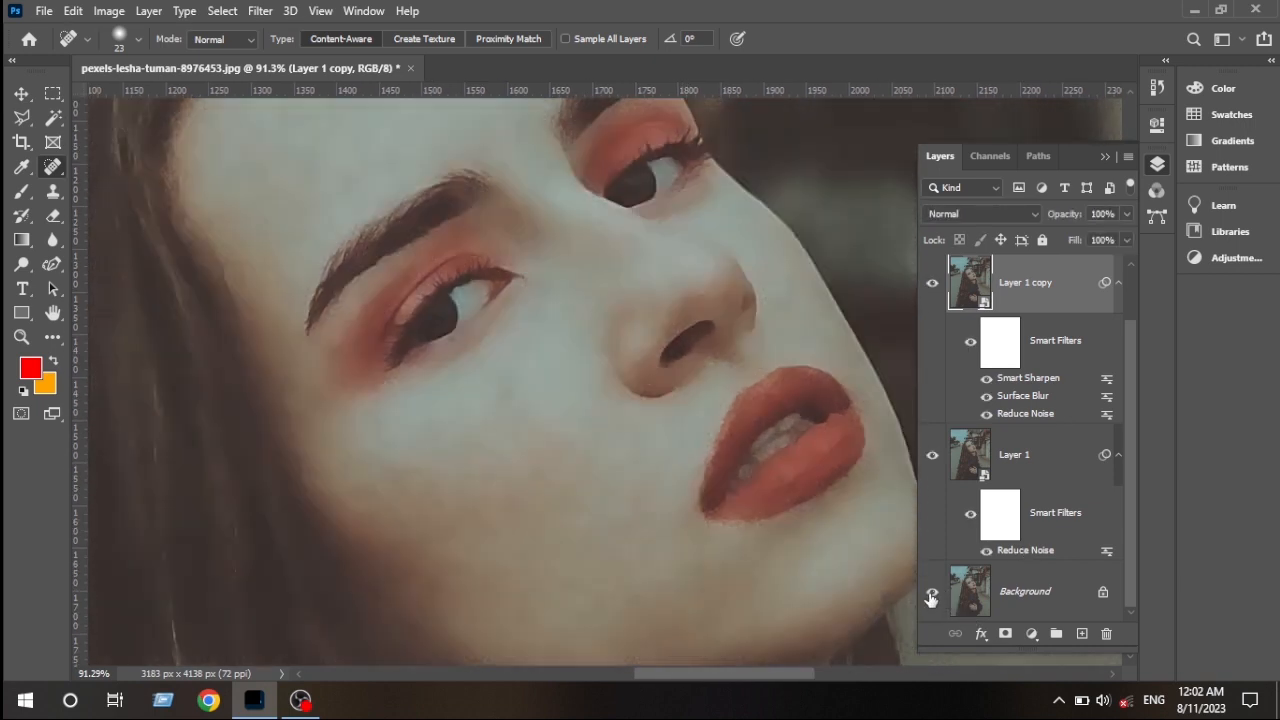
Group Layer 1 and Layer 1 copy together and add a white layer mask to the group.
{"action": "scroll", "coordinate": [630, 344], "scroll_direction": "down", "scroll_amount": 4}
{"action": "scroll", "coordinate": [629, 344], "scroll_direction": "up", "scroll_amount": 3}
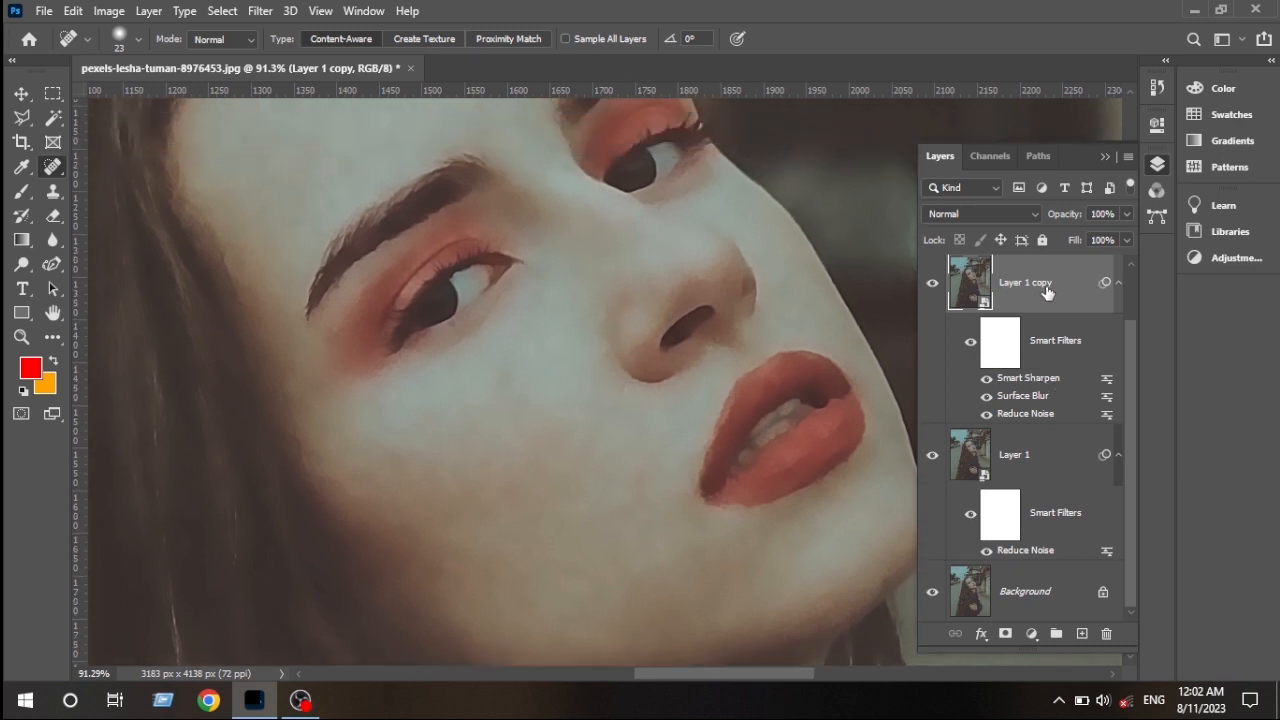
{"action": "left_click", "coordinate": [1059, 461], "text": "ctrl"}
{"action": "left_click", "coordinate": [1055, 634]}
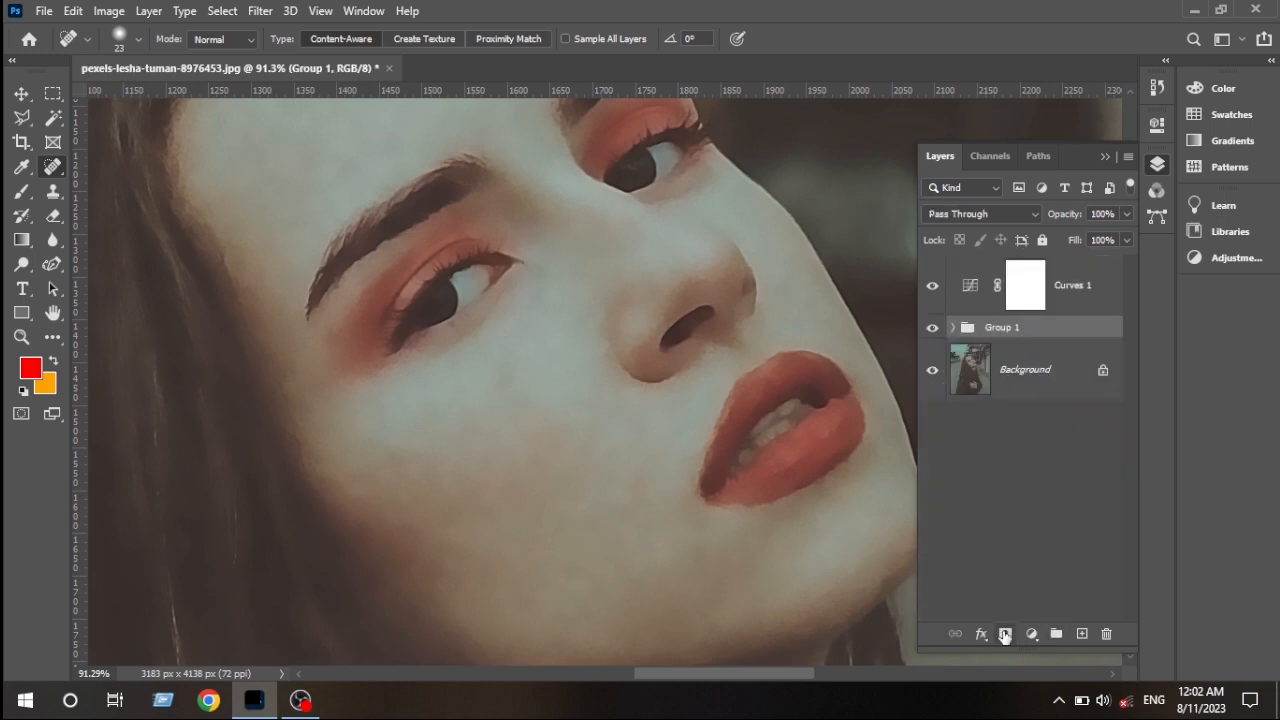
{"action": "left_click", "coordinate": [1005, 634]}
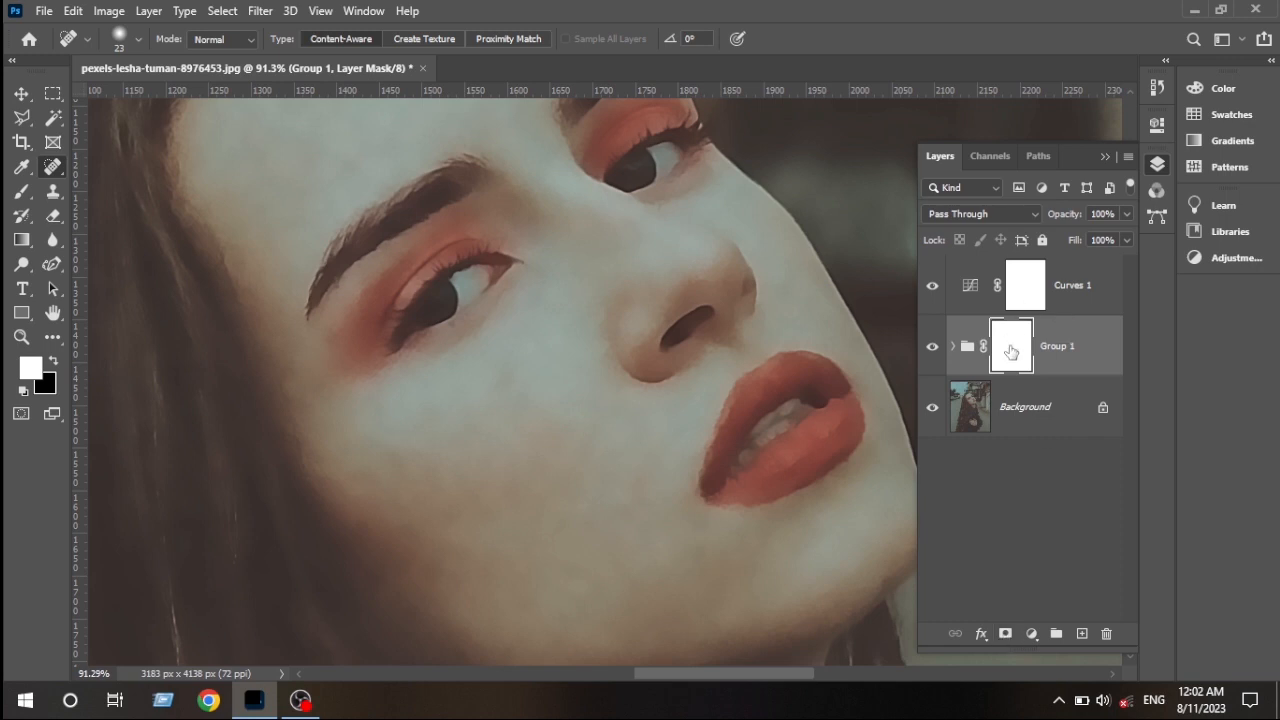
Brush black on Group 1's mask over the iris of the eye nearer the long hair to reveal its original detail.
{"action": "left_click", "coordinate": [24, 190]}
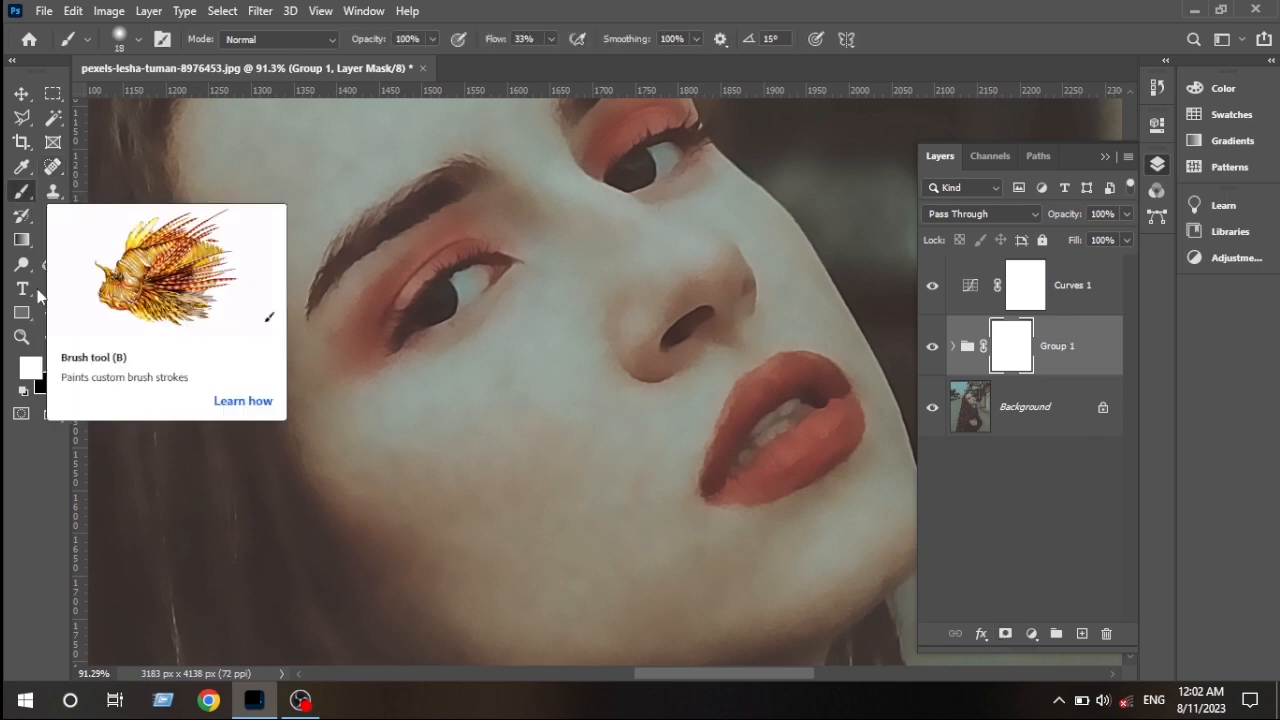
{"action": "left_click", "coordinate": [53, 362]}
{"action": "left_click", "coordinate": [53, 363]}
{"action": "left_click", "coordinate": [53, 363]}
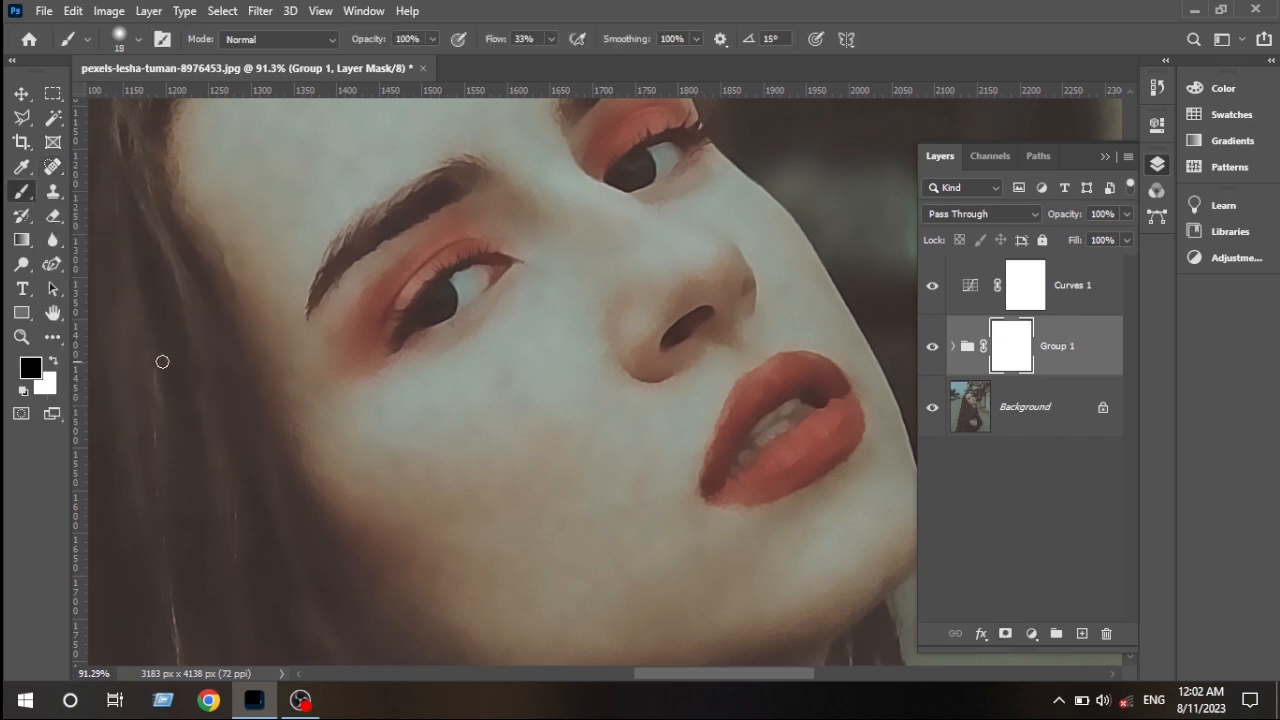
{"action": "left_click_drag", "start_coordinate": [441, 330], "coordinate": [512, 363]}
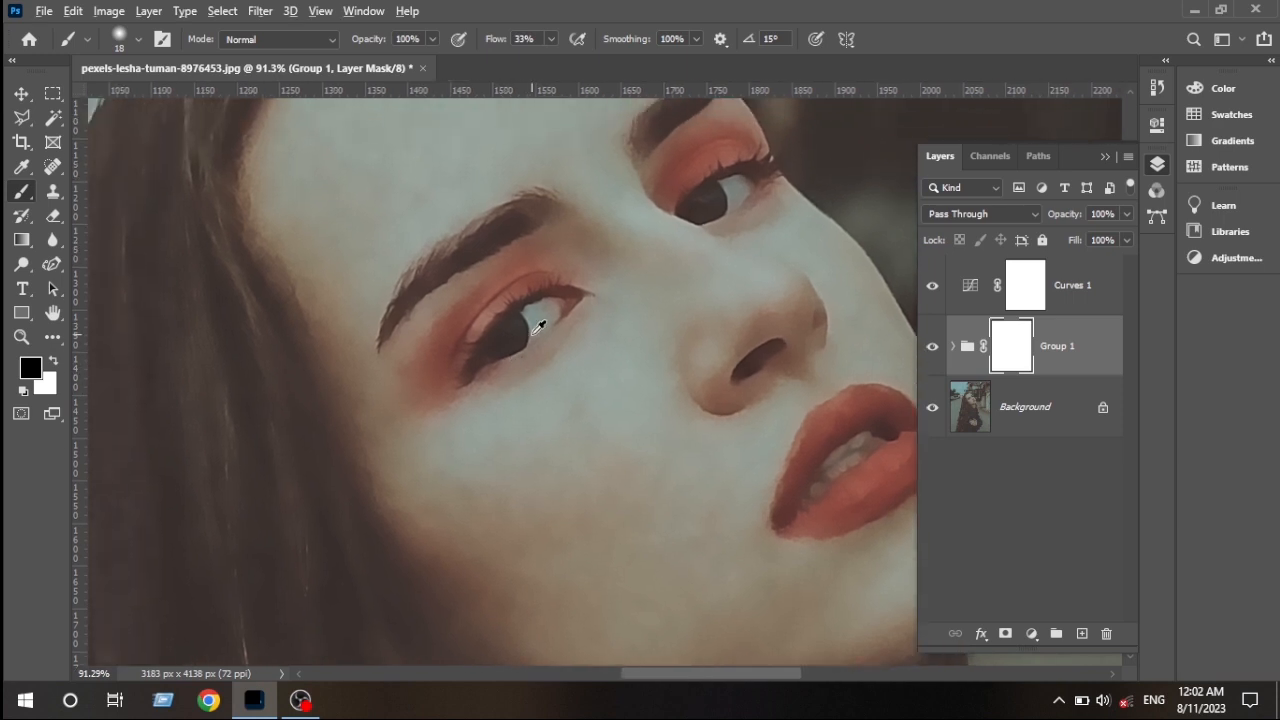
{"action": "scroll", "coordinate": [537, 327], "scroll_direction": "up", "scroll_amount": 6}
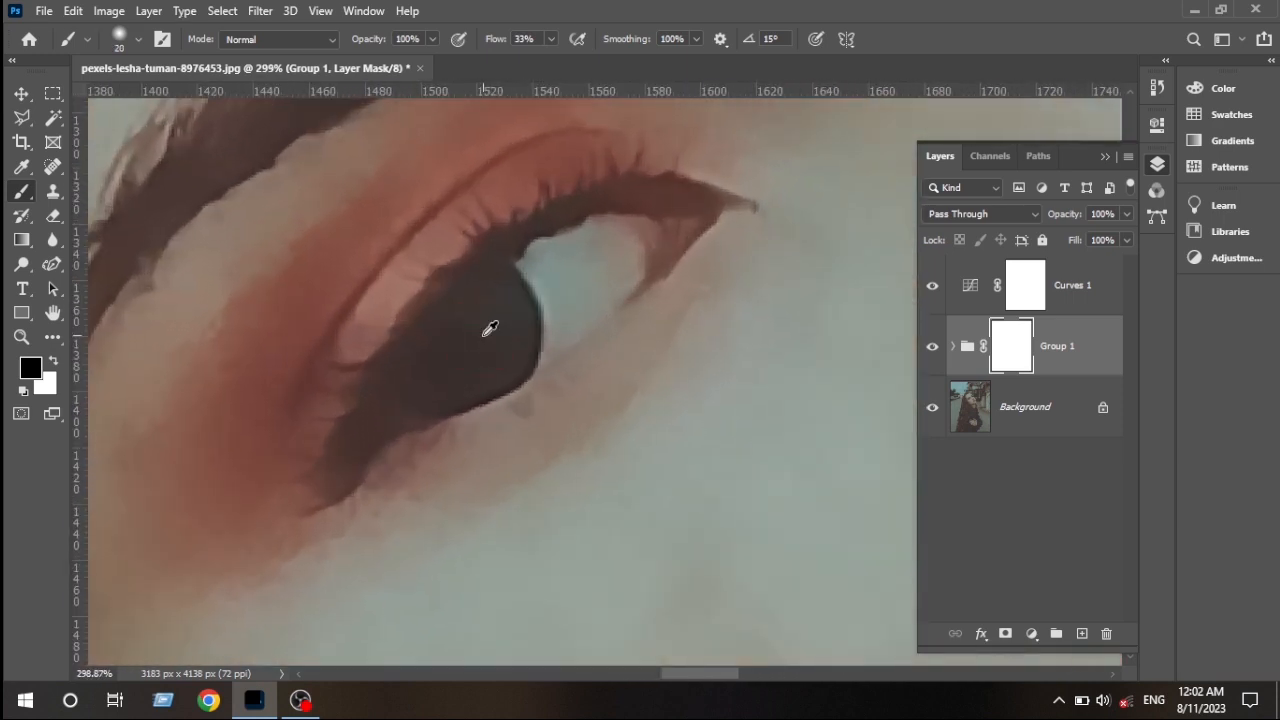
{"action": "left_click", "coordinate": [932, 346]}
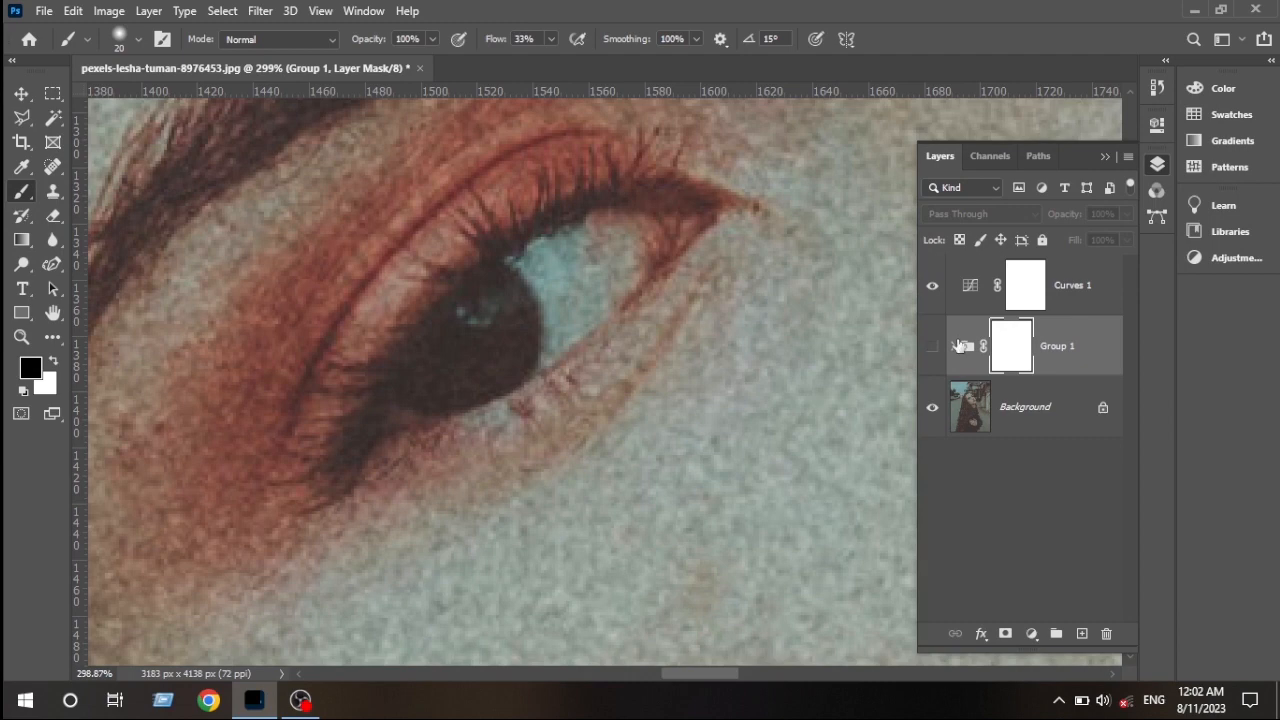
{"action": "left_click", "coordinate": [932, 346]}
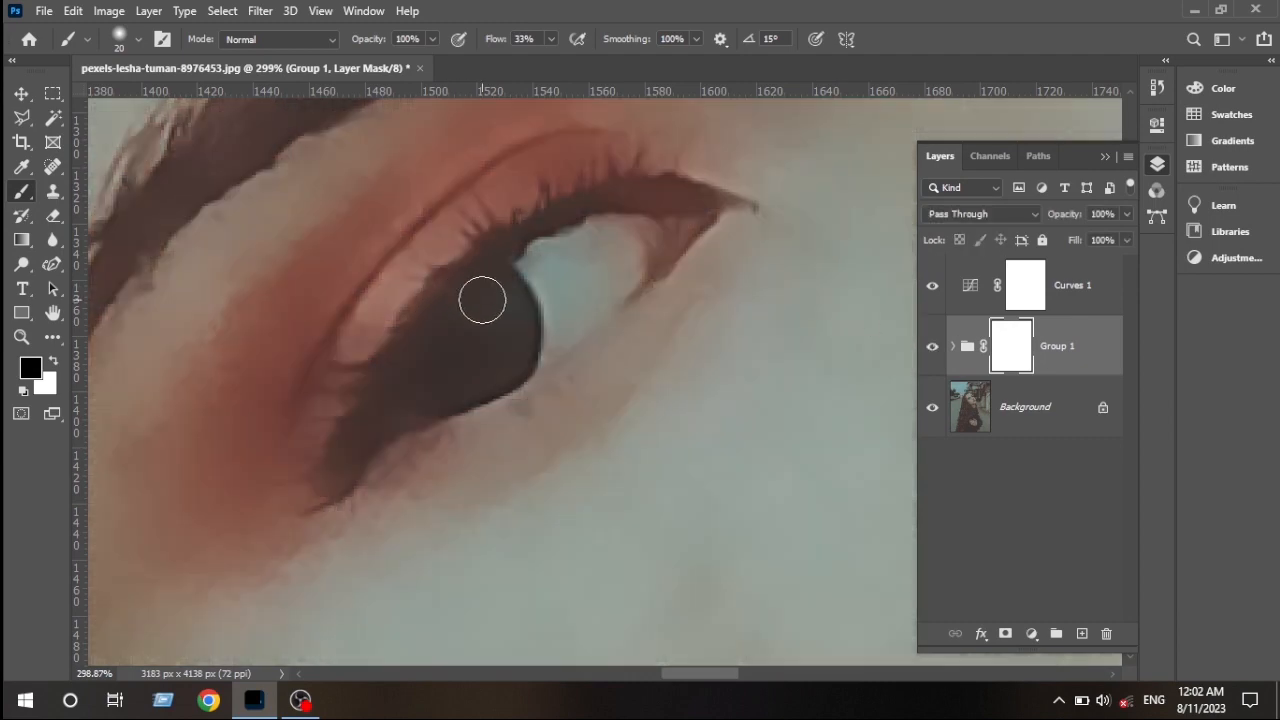
{"action": "mouse_move", "coordinate": [505, 330]}
{"action": "left_mouse_down"}
{"action": "mouse_move", "coordinate": [454, 353]}
{"action": "mouse_move", "coordinate": [490, 293]}
{"action": "mouse_move", "coordinate": [495, 356]}
{"action": "mouse_move", "coordinate": [471, 331]}
{"action": "mouse_move", "coordinate": [410, 381]}
{"action": "left_mouse_up"}
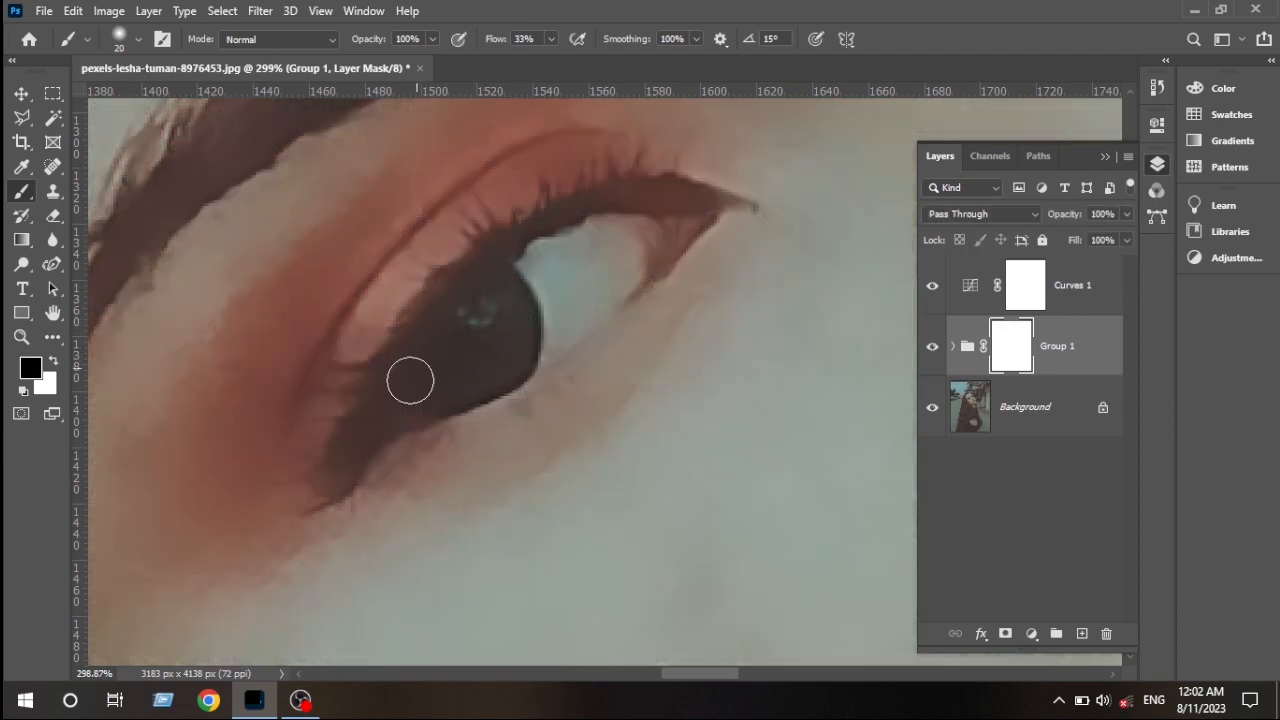
Raise the brush flow to 100% and paint black over that eye's iris, upper lashes and inner corner on the mask.
{"action": "left_click", "coordinate": [552, 39]}
{"action": "left_click_drag", "start_coordinate": [557, 59], "coordinate": [616, 68]}
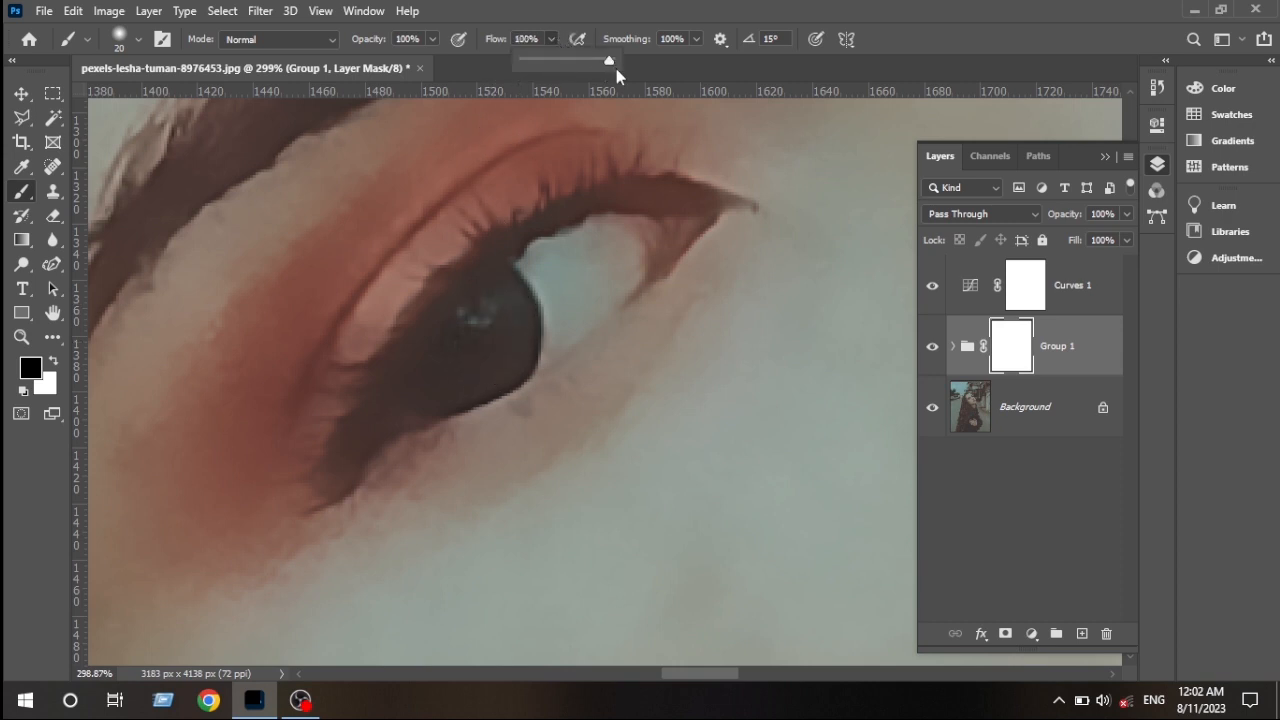
{"action": "left_click", "coordinate": [432, 39]}
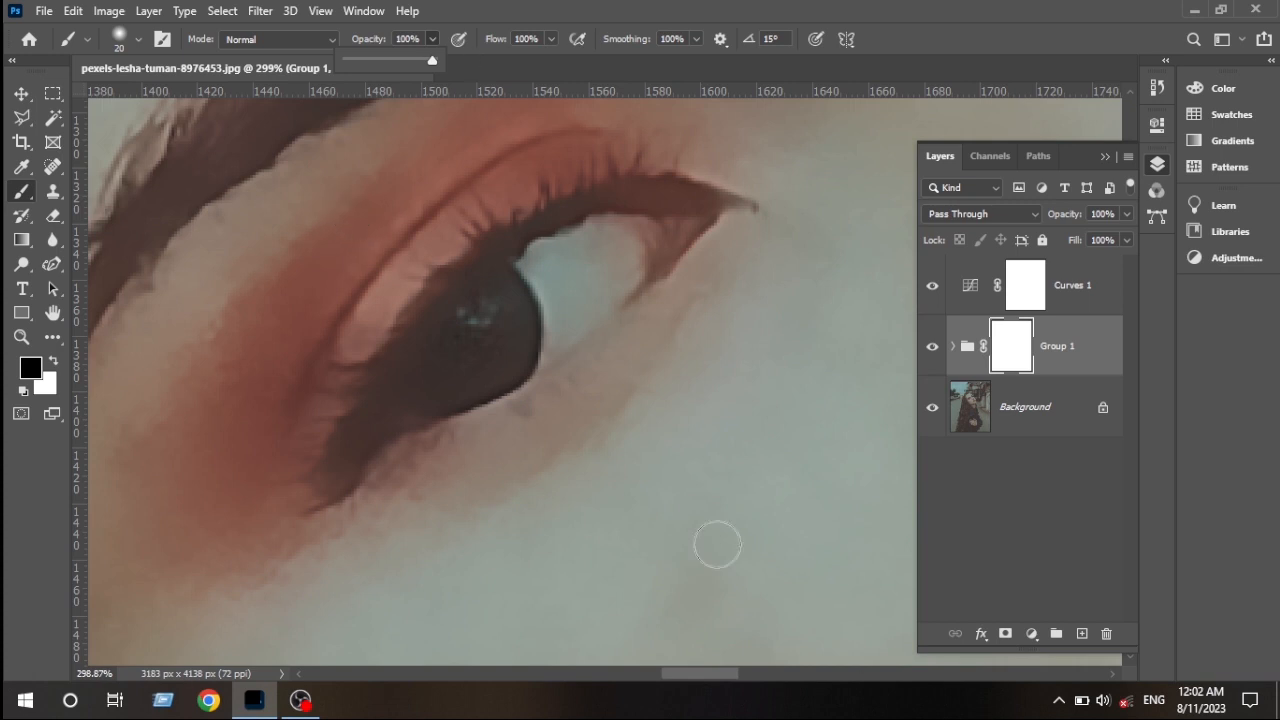
{"action": "mouse_move", "coordinate": [510, 283]}
{"action": "left_mouse_down"}
{"action": "mouse_move", "coordinate": [517, 332]}
{"action": "mouse_move", "coordinate": [502, 355]}
{"action": "mouse_move", "coordinate": [446, 377]}
{"action": "mouse_move", "coordinate": [518, 332]}
{"action": "mouse_move", "coordinate": [456, 387]}
{"action": "mouse_move", "coordinate": [401, 393]}
{"action": "mouse_move", "coordinate": [452, 331]}
{"action": "mouse_move", "coordinate": [408, 390]}
{"action": "mouse_move", "coordinate": [508, 326]}
{"action": "mouse_move", "coordinate": [501, 348]}
{"action": "mouse_move", "coordinate": [445, 377]}
{"action": "mouse_move", "coordinate": [462, 387]}
{"action": "mouse_move", "coordinate": [457, 339]}
{"action": "mouse_move", "coordinate": [598, 227]}
{"action": "mouse_move", "coordinate": [702, 194]}
{"action": "mouse_move", "coordinate": [622, 177]}
{"action": "mouse_move", "coordinate": [553, 190]}
{"action": "mouse_move", "coordinate": [597, 190]}
{"action": "mouse_move", "coordinate": [415, 264]}
{"action": "mouse_move", "coordinate": [453, 278]}
{"action": "mouse_move", "coordinate": [388, 357]}
{"action": "mouse_move", "coordinate": [336, 477]}
{"action": "mouse_move", "coordinate": [336, 420]}
{"action": "mouse_move", "coordinate": [361, 374]}
{"action": "mouse_move", "coordinate": [324, 492]}
{"action": "mouse_move", "coordinate": [396, 450]}
{"action": "mouse_move", "coordinate": [347, 451]}
{"action": "mouse_move", "coordinate": [343, 420]}
{"action": "left_mouse_up"}
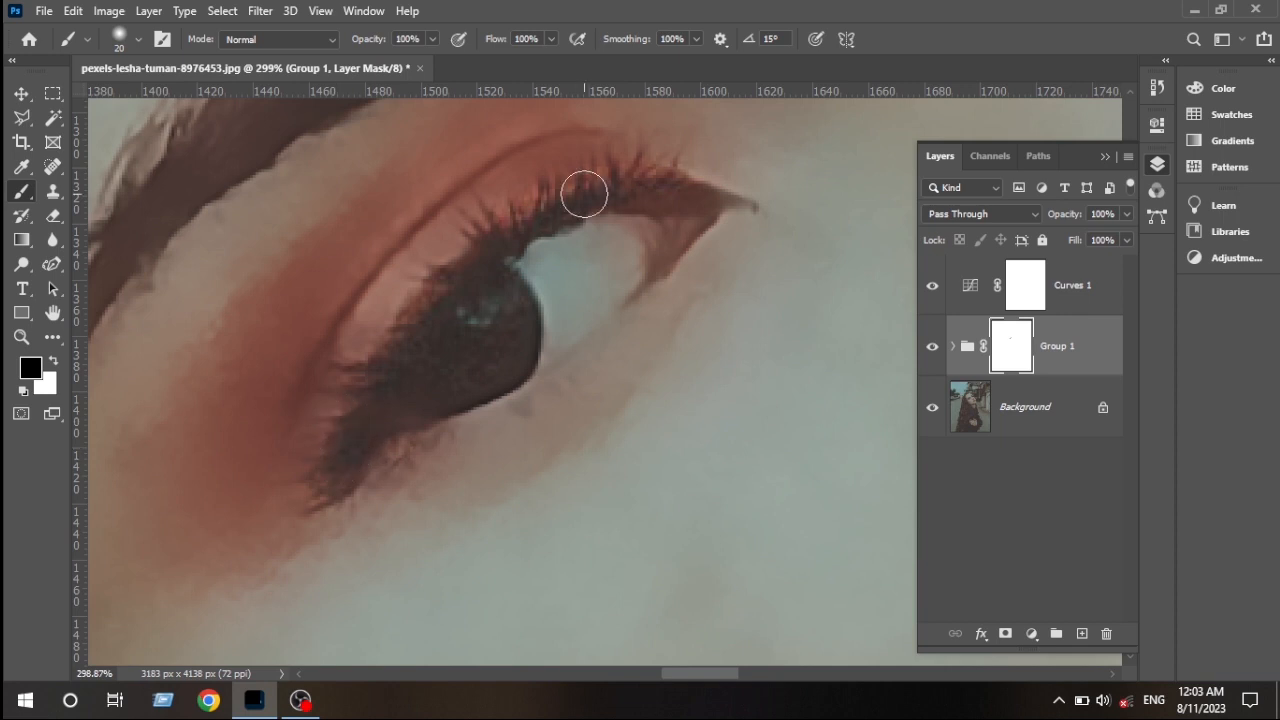
{"action": "mouse_move", "coordinate": [584, 194]}
{"action": "left_mouse_down"}
{"action": "mouse_move", "coordinate": [708, 205]}
{"action": "mouse_move", "coordinate": [664, 198]}
{"action": "mouse_move", "coordinate": [688, 222]}
{"action": "left_mouse_up"}
{"action": "mouse_move", "coordinate": [655, 270]}
{"action": "left_mouse_down"}
{"action": "mouse_move", "coordinate": [507, 205]}
{"action": "mouse_move", "coordinate": [463, 509]}
{"action": "mouse_move", "coordinate": [474, 386]}
{"action": "left_mouse_up"}
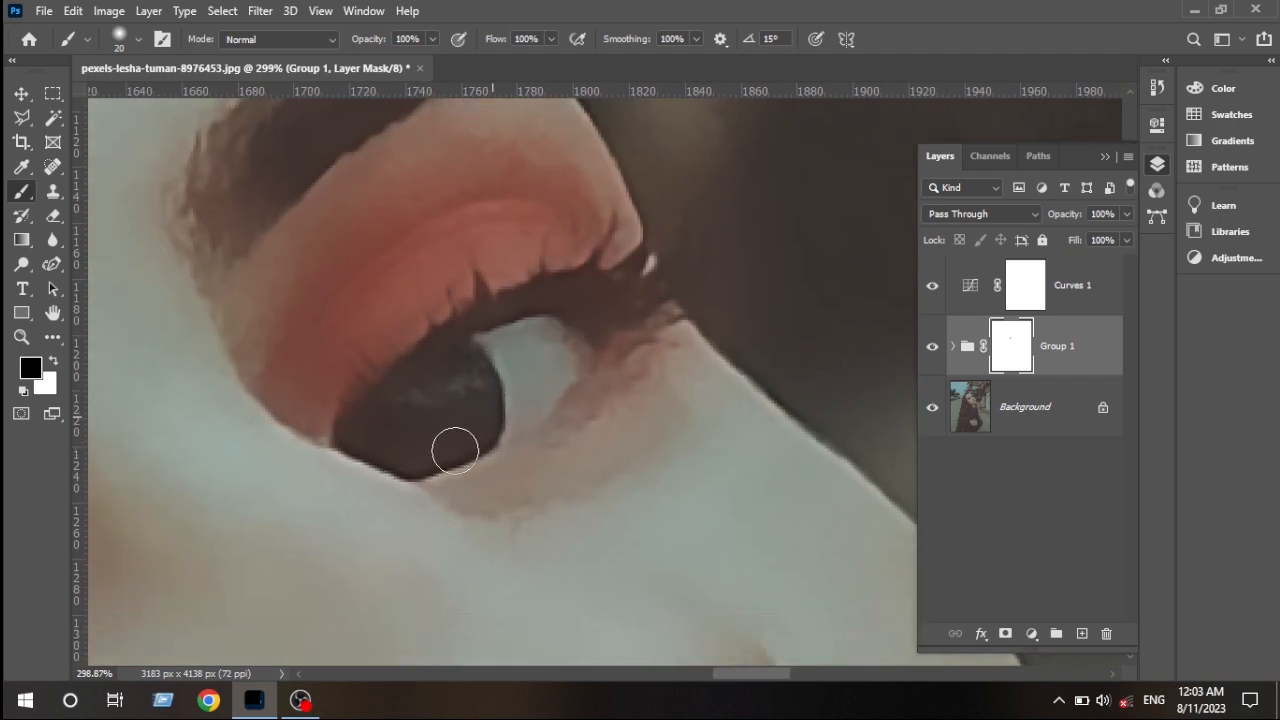
Paint black on Group 1's mask over the other eye's iris, lashes and corner, enlarging the brush to 28 px.
{"action": "mouse_move", "coordinate": [455, 452]}
{"action": "left_mouse_down"}
{"action": "mouse_move", "coordinate": [433, 379]}
{"action": "mouse_move", "coordinate": [453, 374]}
{"action": "mouse_move", "coordinate": [380, 420]}
{"action": "mouse_move", "coordinate": [395, 446]}
{"action": "mouse_move", "coordinate": [476, 418]}
{"action": "mouse_move", "coordinate": [474, 372]}
{"action": "mouse_move", "coordinate": [466, 441]}
{"action": "mouse_move", "coordinate": [483, 397]}
{"action": "mouse_move", "coordinate": [421, 439]}
{"action": "mouse_move", "coordinate": [443, 382]}
{"action": "mouse_move", "coordinate": [376, 430]}
{"action": "mouse_move", "coordinate": [454, 439]}
{"action": "mouse_move", "coordinate": [373, 452]}
{"action": "mouse_move", "coordinate": [417, 454]}
{"action": "mouse_move", "coordinate": [436, 386]}
{"action": "mouse_move", "coordinate": [492, 301]}
{"action": "mouse_move", "coordinate": [618, 287]}
{"action": "mouse_move", "coordinate": [613, 315]}
{"action": "mouse_move", "coordinate": [583, 311]}
{"action": "mouse_move", "coordinate": [654, 285]}
{"action": "mouse_move", "coordinate": [611, 255]}
{"action": "mouse_move", "coordinate": [568, 402]}
{"action": "mouse_move", "coordinate": [475, 468]}
{"action": "mouse_move", "coordinate": [695, 421]}
{"action": "left_mouse_up"}
{"action": "right_click", "coordinate": [463, 356], "text": "alt"}
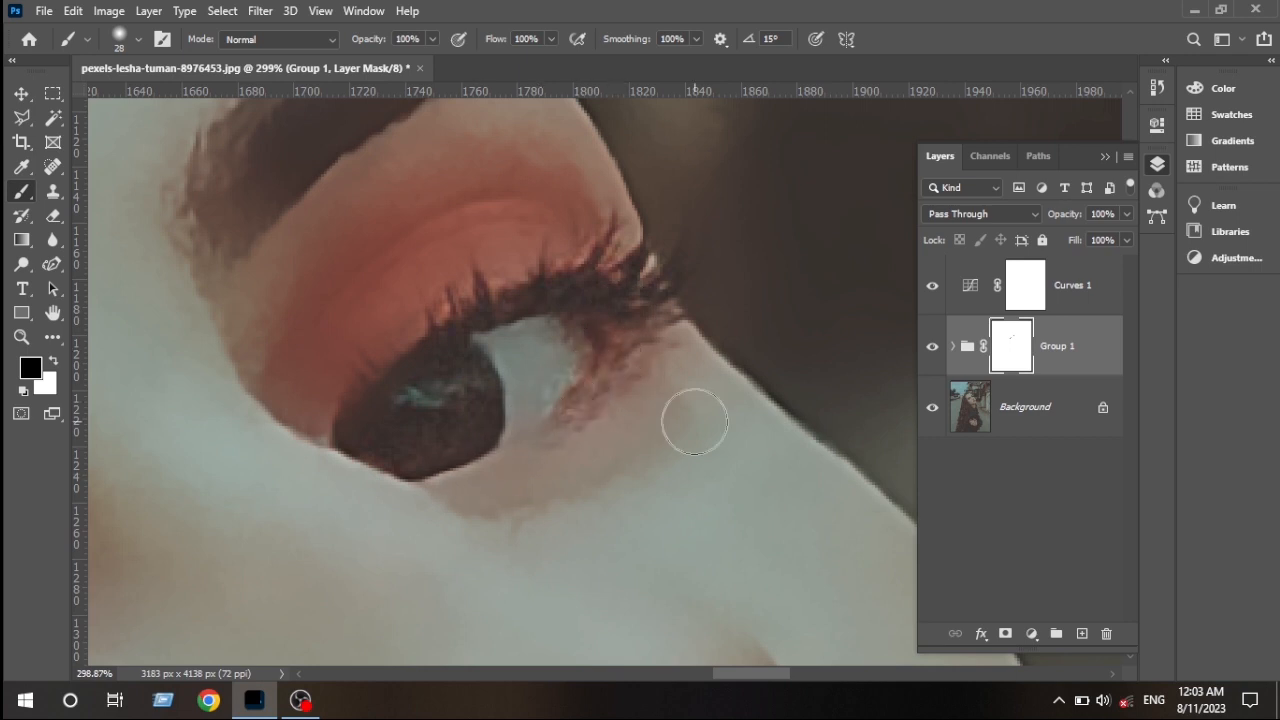
{"action": "scroll", "coordinate": [720, 415], "scroll_direction": "left", "scroll_amount": 5}
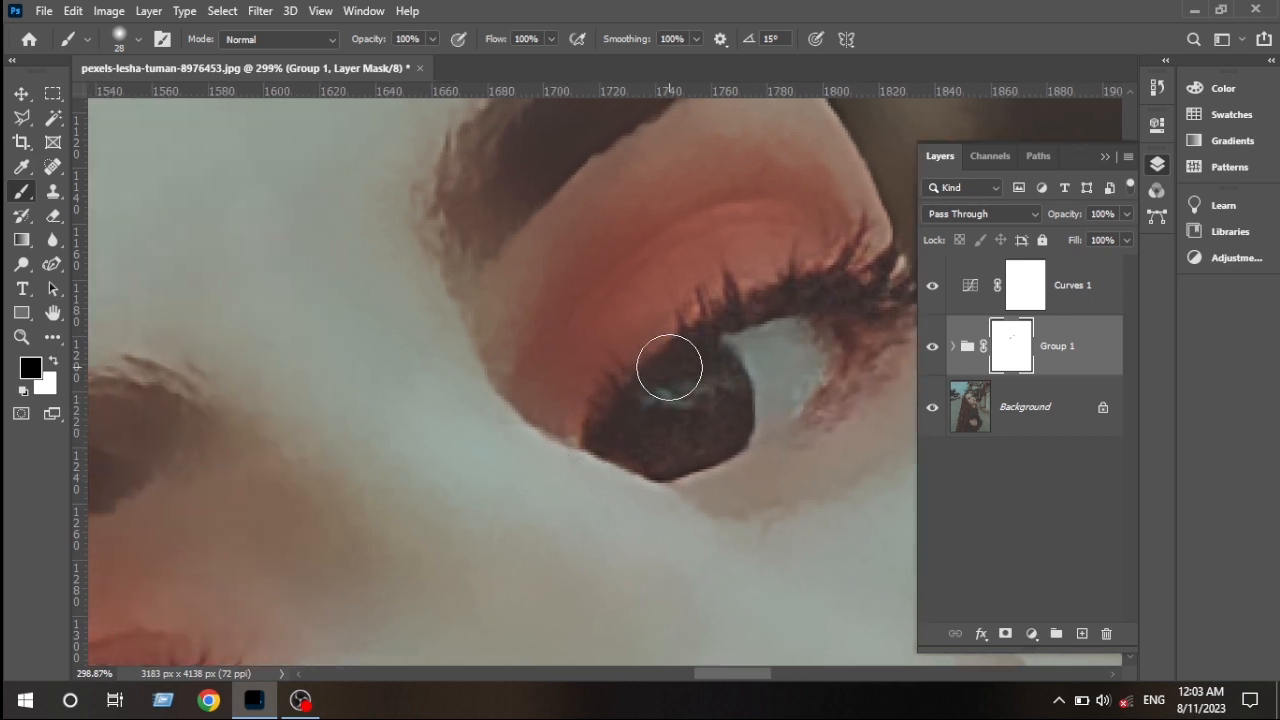
{"action": "mouse_move", "coordinate": [669, 367]}
{"action": "left_mouse_down"}
{"action": "mouse_move", "coordinate": [634, 418]}
{"action": "mouse_move", "coordinate": [643, 433]}
{"action": "mouse_move", "coordinate": [688, 426]}
{"action": "mouse_move", "coordinate": [703, 396]}
{"action": "mouse_move", "coordinate": [717, 437]}
{"action": "left_mouse_up"}
Mask the smoothing out of the eyebrow on the far side of the face, from its inner end along its length.
{"action": "scroll", "coordinate": [740, 480], "scroll_direction": "up", "scroll_amount": 6}
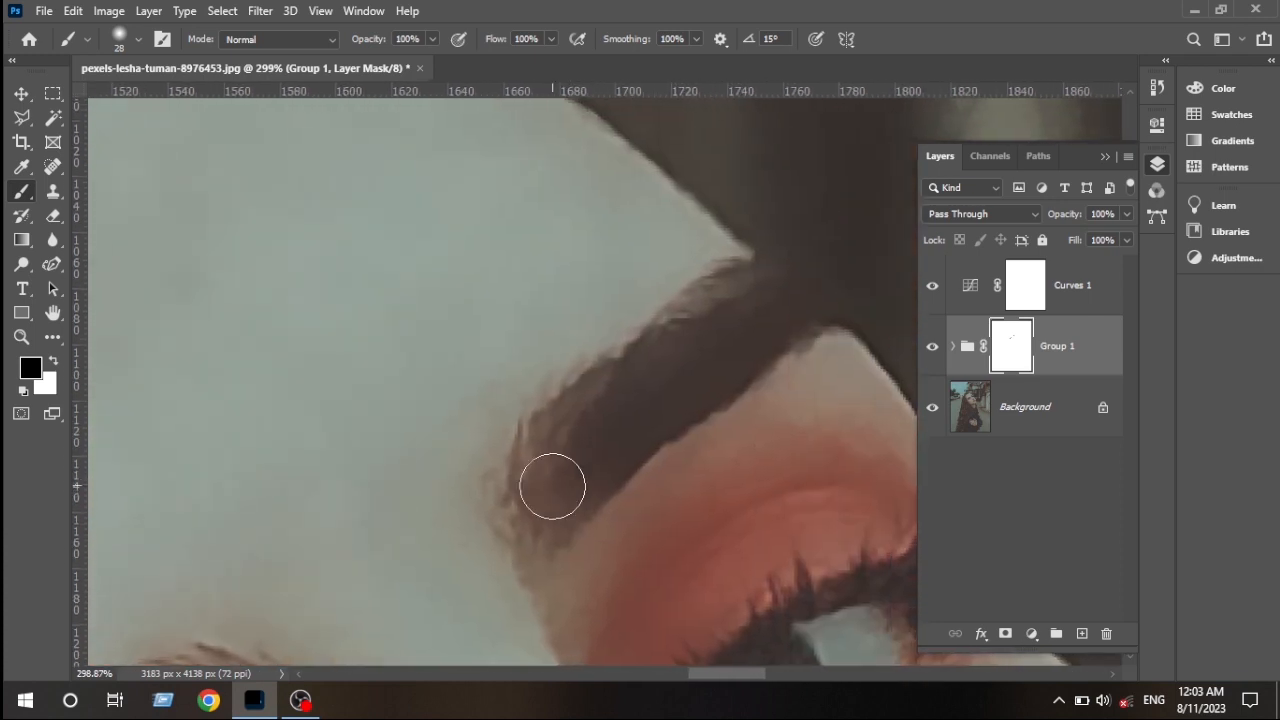
{"action": "mouse_move", "coordinate": [552, 487]}
{"action": "left_mouse_down"}
{"action": "mouse_move", "coordinate": [520, 478]}
{"action": "mouse_move", "coordinate": [543, 527]}
{"action": "mouse_move", "coordinate": [534, 471]}
{"action": "left_mouse_up"}
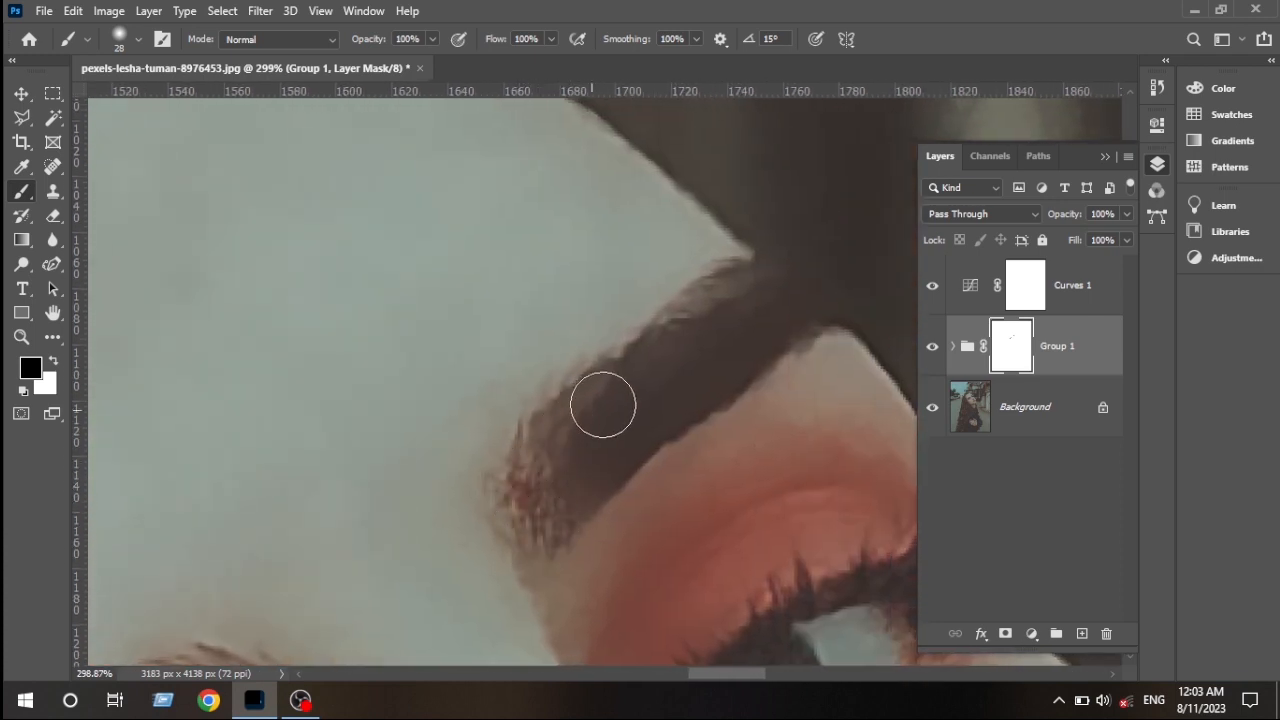
{"action": "mouse_move", "coordinate": [603, 405]}
{"action": "left_mouse_down"}
{"action": "mouse_move", "coordinate": [548, 444]}
{"action": "mouse_move", "coordinate": [624, 393]}
{"action": "mouse_move", "coordinate": [599, 451]}
{"action": "mouse_move", "coordinate": [619, 456]}
{"action": "mouse_move", "coordinate": [775, 319]}
{"action": "mouse_move", "coordinate": [746, 297]}
{"action": "mouse_move", "coordinate": [672, 350]}
{"action": "mouse_move", "coordinate": [675, 363]}
{"action": "mouse_move", "coordinate": [808, 302]}
{"action": "mouse_move", "coordinate": [666, 398]}
{"action": "mouse_move", "coordinate": [577, 488]}
{"action": "mouse_move", "coordinate": [696, 413]}
{"action": "mouse_move", "coordinate": [696, 381]}
{"action": "mouse_move", "coordinate": [760, 352]}
{"action": "mouse_move", "coordinate": [709, 333]}
{"action": "left_mouse_up"}
Restore the hair texture of the nearer eyebrow by painting black along its full length on Group 1's mask.
{"action": "key", "text": "space"}
{"action": "mouse_move", "coordinate": [279, 633]}
{"action": "left_mouse_down"}
{"action": "mouse_move", "coordinate": [640, 351]}
{"action": "mouse_move", "coordinate": [754, 186]}
{"action": "left_mouse_up"}
{"action": "mouse_move", "coordinate": [700, 274]}
{"action": "left_mouse_down"}
{"action": "mouse_move", "coordinate": [679, 220]}
{"action": "mouse_move", "coordinate": [674, 260]}
{"action": "mouse_move", "coordinate": [611, 300]}
{"action": "mouse_move", "coordinate": [586, 346]}
{"action": "mouse_move", "coordinate": [456, 406]}
{"action": "left_mouse_up"}
{"action": "key", "text": "space"}
{"action": "mouse_move", "coordinate": [456, 406]}
{"action": "left_mouse_down"}
{"action": "mouse_move", "coordinate": [621, 321]}
{"action": "mouse_move", "coordinate": [413, 462]}
{"action": "left_mouse_up"}
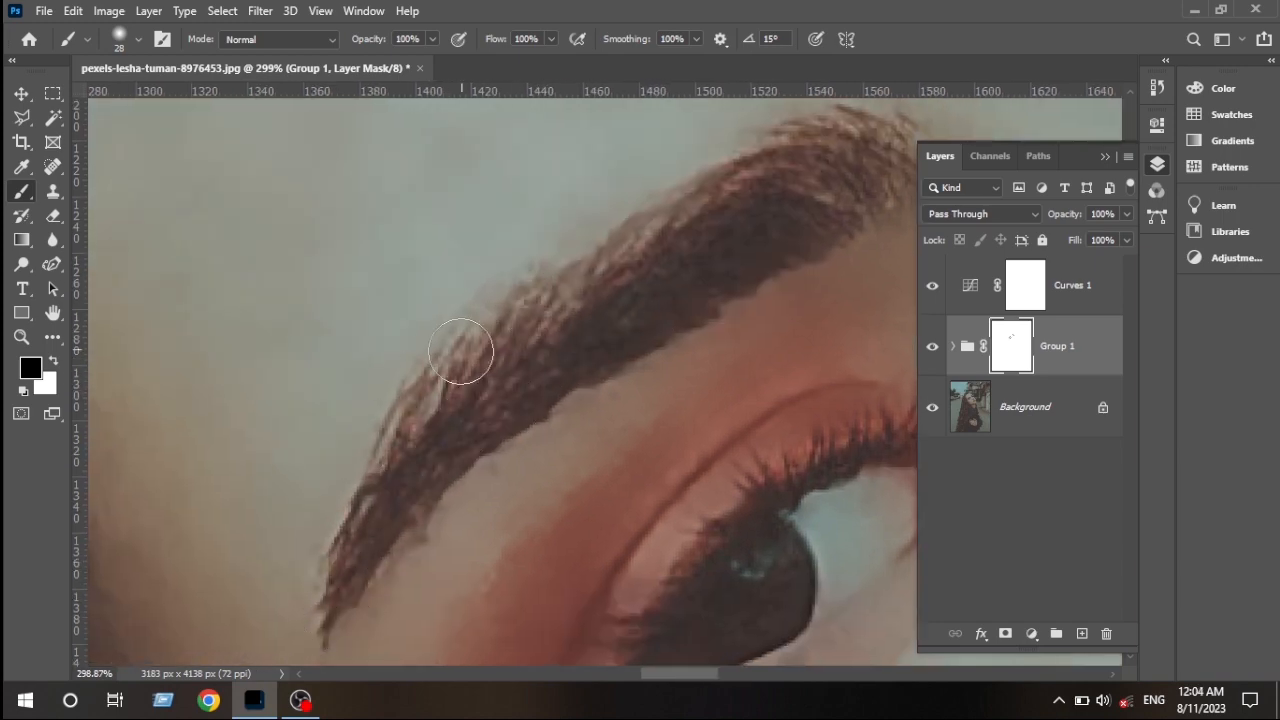
{"action": "left_click_drag", "start_coordinate": [690, 227], "coordinate": [527, 315]}
{"action": "left_click_drag", "start_coordinate": [395, 448], "coordinate": [541, 325]}
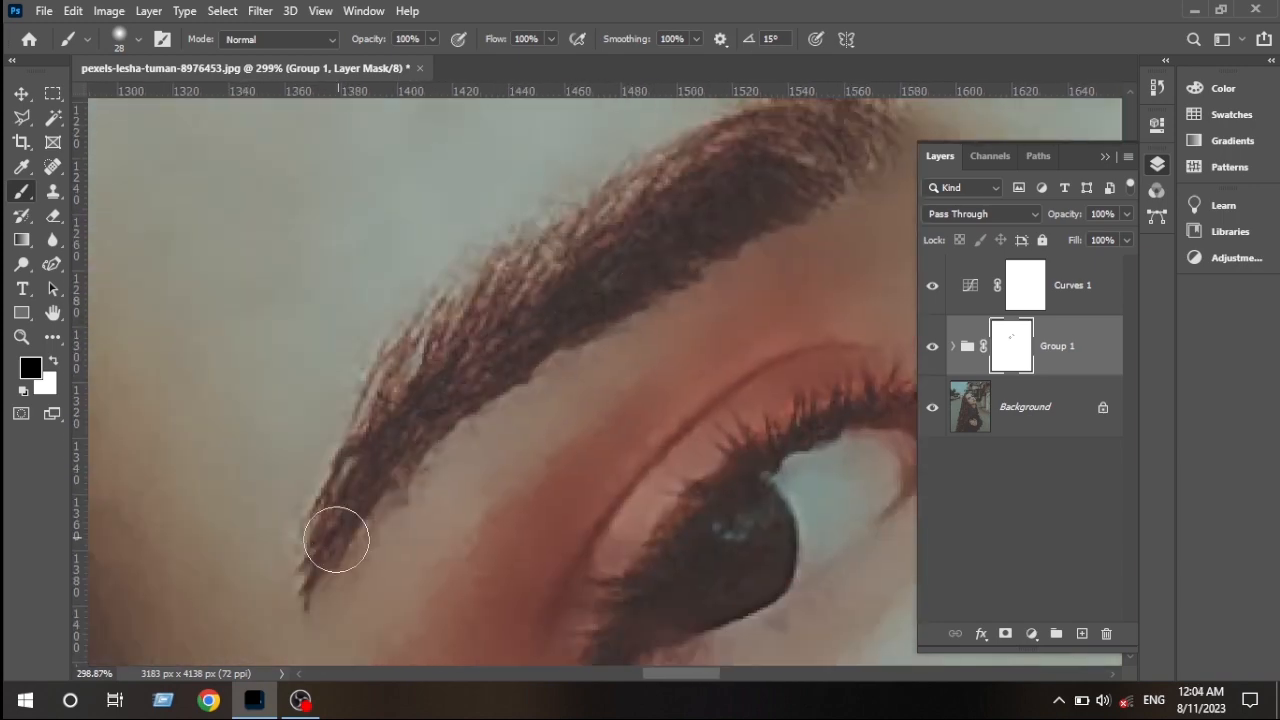
Enlarge the brush to 44 px and paint black over the upper and lower lips on Group 1's mask.
{"action": "scroll", "coordinate": [480, 366], "scroll_direction": "down", "scroll_amount": 10}
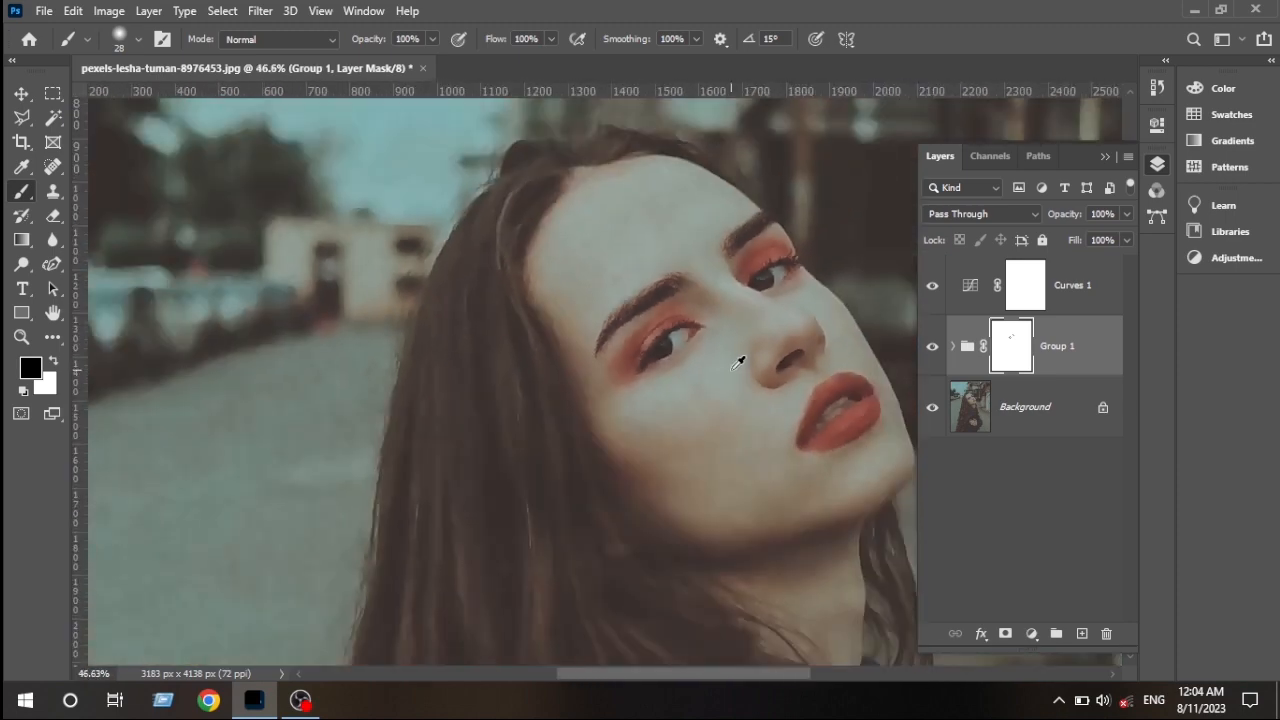
{"action": "scroll", "coordinate": [737, 362], "scroll_direction": "up", "scroll_amount": 8}
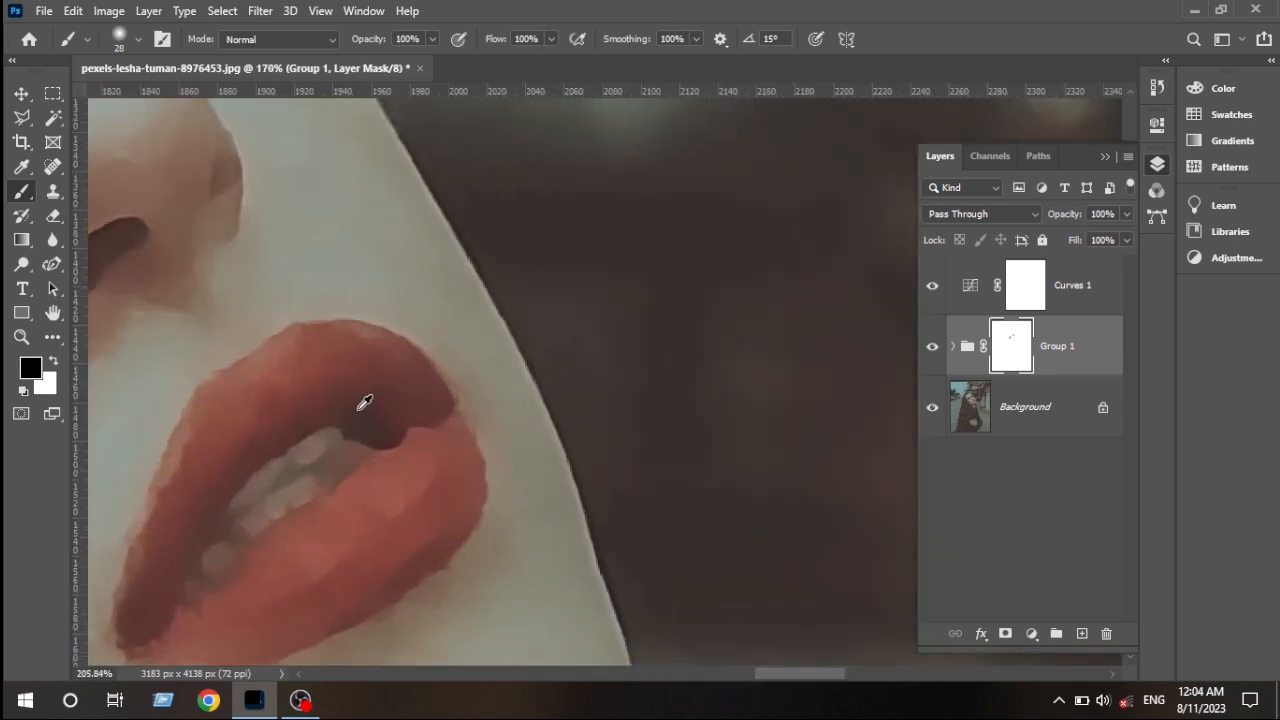
{"action": "scroll", "coordinate": [364, 402], "scroll_direction": "up", "scroll_amount": 1}
{"action": "left_click_drag", "start_coordinate": [364, 402], "coordinate": [501, 360]}
{"action": "right_click", "coordinate": [348, 488], "text": "alt"}
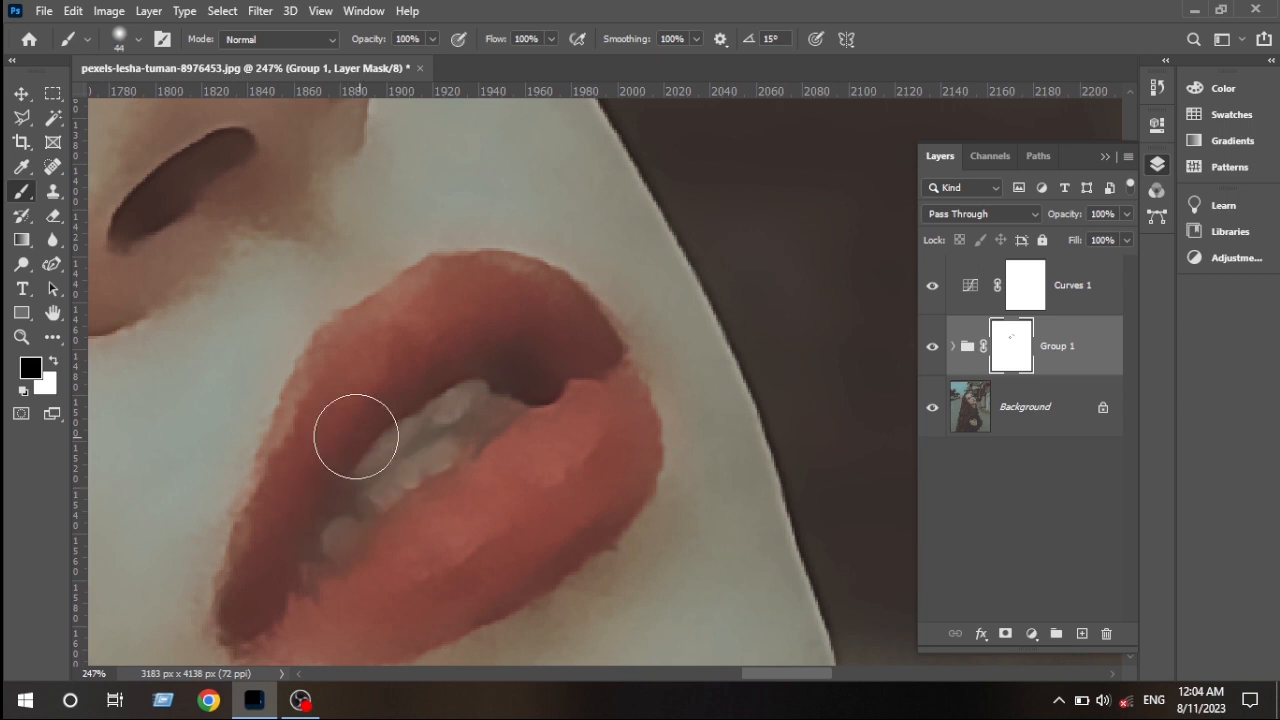
{"action": "mouse_move", "coordinate": [251, 594]}
{"action": "left_mouse_down"}
{"action": "mouse_move", "coordinate": [345, 357]}
{"action": "mouse_move", "coordinate": [519, 299]}
{"action": "mouse_move", "coordinate": [597, 364]}
{"action": "mouse_move", "coordinate": [568, 318]}
{"action": "mouse_move", "coordinate": [431, 296]}
{"action": "mouse_move", "coordinate": [415, 382]}
{"action": "mouse_move", "coordinate": [341, 409]}
{"action": "mouse_move", "coordinate": [432, 528]}
{"action": "mouse_move", "coordinate": [334, 610]}
{"action": "mouse_move", "coordinate": [507, 582]}
{"action": "mouse_move", "coordinate": [491, 563]}
{"action": "mouse_move", "coordinate": [612, 486]}
{"action": "mouse_move", "coordinate": [603, 389]}
{"action": "left_mouse_up"}
{"action": "left_click_drag", "start_coordinate": [289, 635], "coordinate": [472, 467]}
Paint black on Group 1's mask with a brush of up to 348 px over the long hair falling beside the face.
{"action": "scroll", "coordinate": [503, 388], "scroll_direction": "down", "scroll_amount": 6}
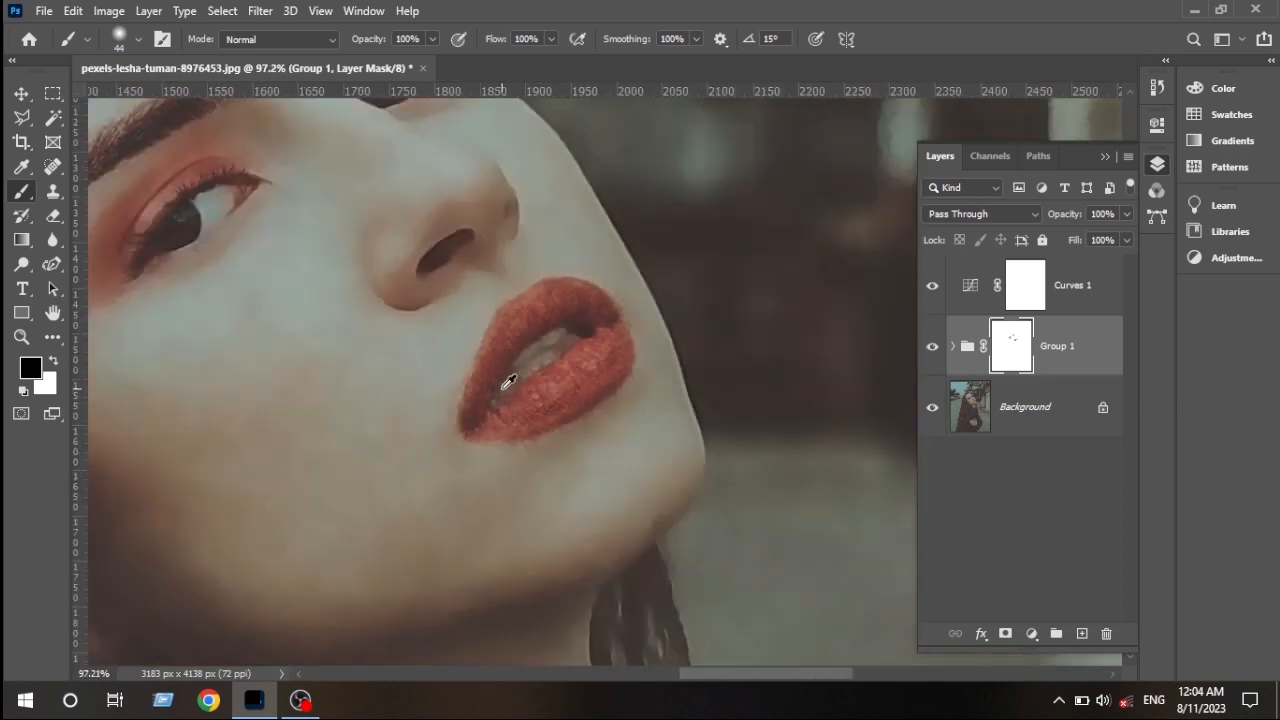
{"action": "left_click_drag", "start_coordinate": [392, 414], "coordinate": [826, 340]}
{"action": "left_click_drag", "start_coordinate": [538, 450], "coordinate": [620, 461]}
{"action": "mouse_move", "coordinate": [551, 369]}
{"action": "left_mouse_down"}
{"action": "mouse_move", "coordinate": [531, 394]}
{"action": "mouse_move", "coordinate": [542, 455]}
{"action": "left_mouse_up"}
{"action": "left_click_drag", "start_coordinate": [492, 205], "coordinate": [430, 645]}
{"action": "left_click_drag", "start_coordinate": [430, 645], "coordinate": [503, 110]}
{"action": "mouse_move", "coordinate": [480, 130]}
{"action": "left_mouse_down"}
{"action": "mouse_move", "coordinate": [363, 657]}
{"action": "mouse_move", "coordinate": [474, 329]}
{"action": "mouse_move", "coordinate": [507, 145]}
{"action": "left_mouse_up"}
{"action": "mouse_move", "coordinate": [490, 165]}
{"action": "left_mouse_down"}
{"action": "mouse_move", "coordinate": [417, 546]}
{"action": "mouse_move", "coordinate": [711, 466]}
{"action": "mouse_move", "coordinate": [680, 360]}
{"action": "left_mouse_up"}
{"action": "mouse_move", "coordinate": [672, 345]}
{"action": "left_mouse_down"}
{"action": "mouse_move", "coordinate": [538, 568]}
{"action": "mouse_move", "coordinate": [635, 300]}
{"action": "left_mouse_up"}
{"action": "left_click_drag", "start_coordinate": [640, 285], "coordinate": [540, 565]}
{"action": "left_click_drag", "start_coordinate": [540, 560], "coordinate": [554, 390]}
{"action": "left_click_drag", "start_coordinate": [548, 290], "coordinate": [440, 538]}
{"action": "left_click_drag", "start_coordinate": [511, 318], "coordinate": [497, 489]}
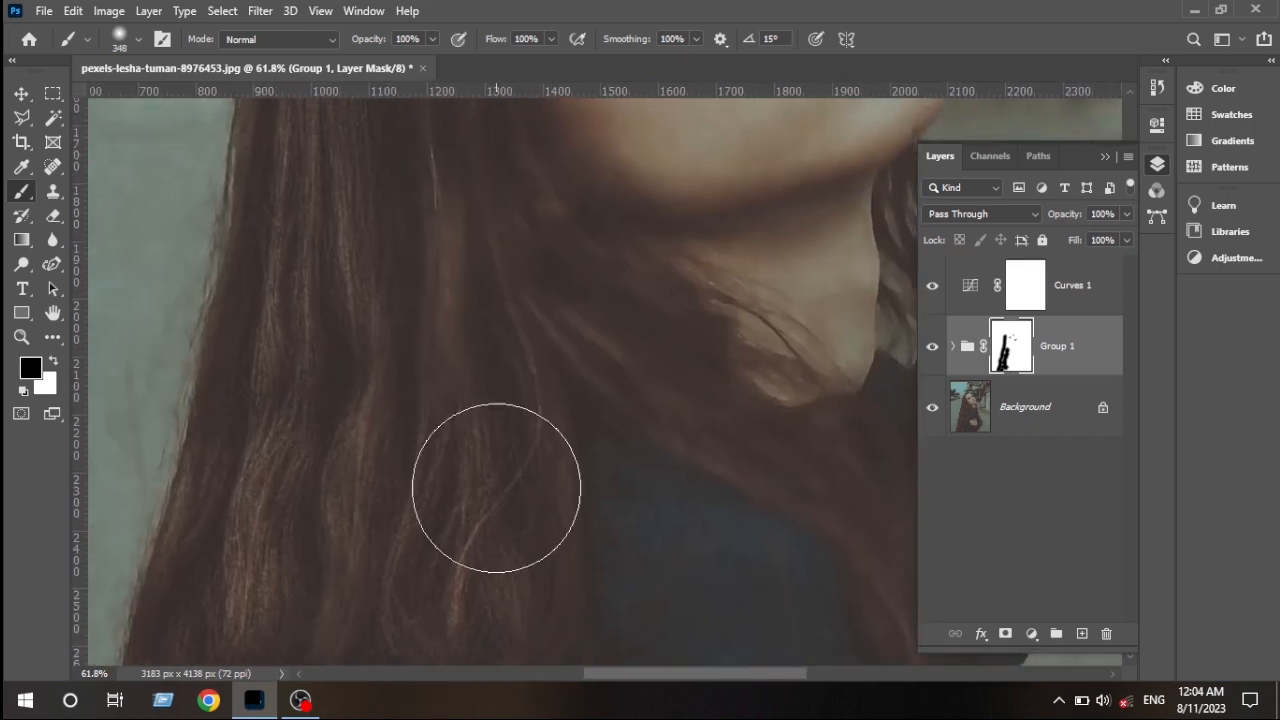
Mask the remaining hair strands around the neck and shoulder and the lower hair, using brush sizes of 137 and 469 px.
{"action": "left_click_drag", "start_coordinate": [427, 168], "coordinate": [469, 514]}
{"action": "left_click_drag", "start_coordinate": [562, 574], "coordinate": [355, 294]}
{"action": "left_click_drag", "start_coordinate": [355, 294], "coordinate": [348, 275]}
{"action": "left_click_drag", "start_coordinate": [360, 612], "coordinate": [358, 362]}
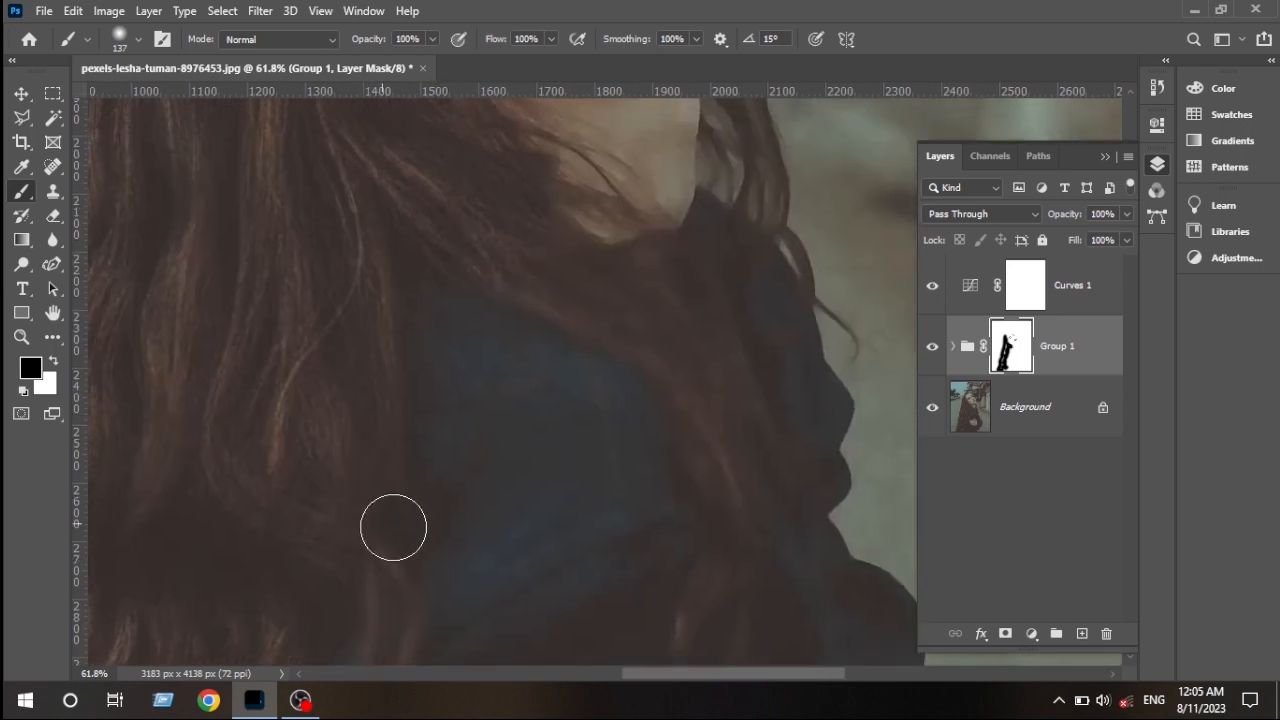
{"action": "left_click_drag", "start_coordinate": [566, 270], "coordinate": [296, 367]}
{"action": "left_click_drag", "start_coordinate": [482, 572], "coordinate": [118, 611]}
{"action": "left_click_drag", "start_coordinate": [517, 120], "coordinate": [663, 357]}
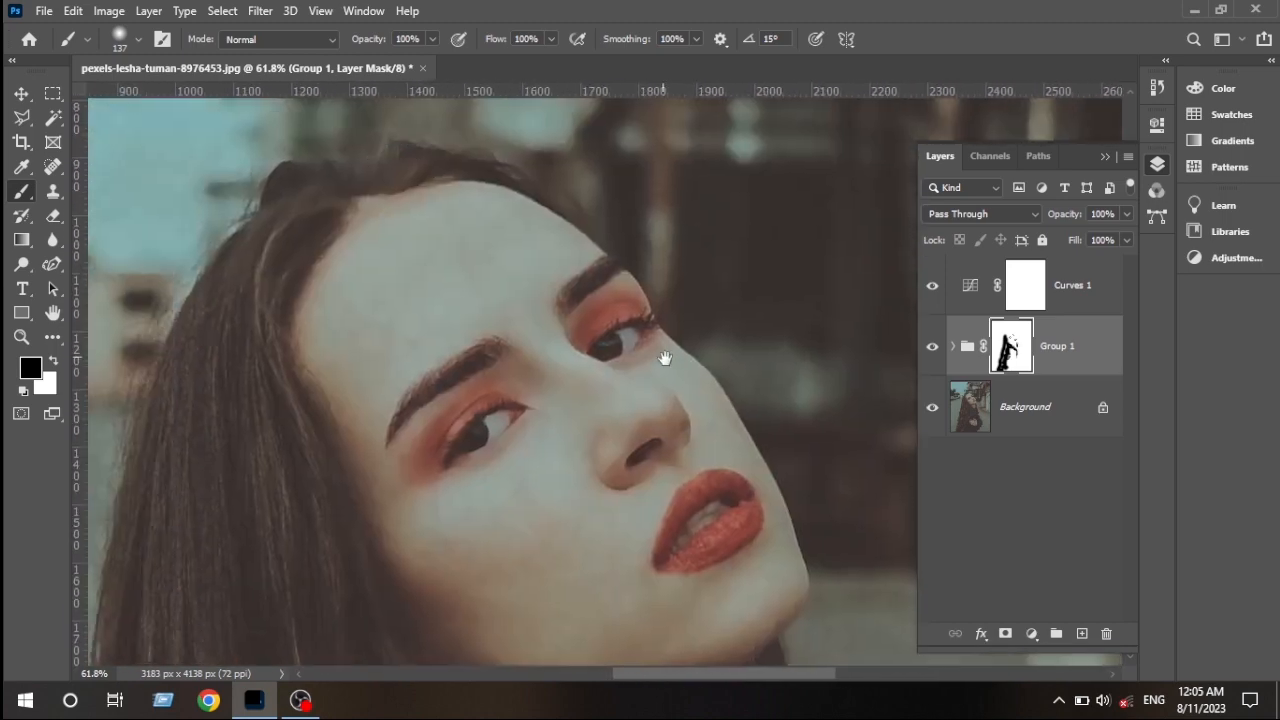
{"action": "scroll", "coordinate": [427, 296], "scroll_direction": "down", "scroll_amount": 5}
{"action": "scroll", "coordinate": [432, 289], "scroll_direction": "down", "scroll_amount": 5}
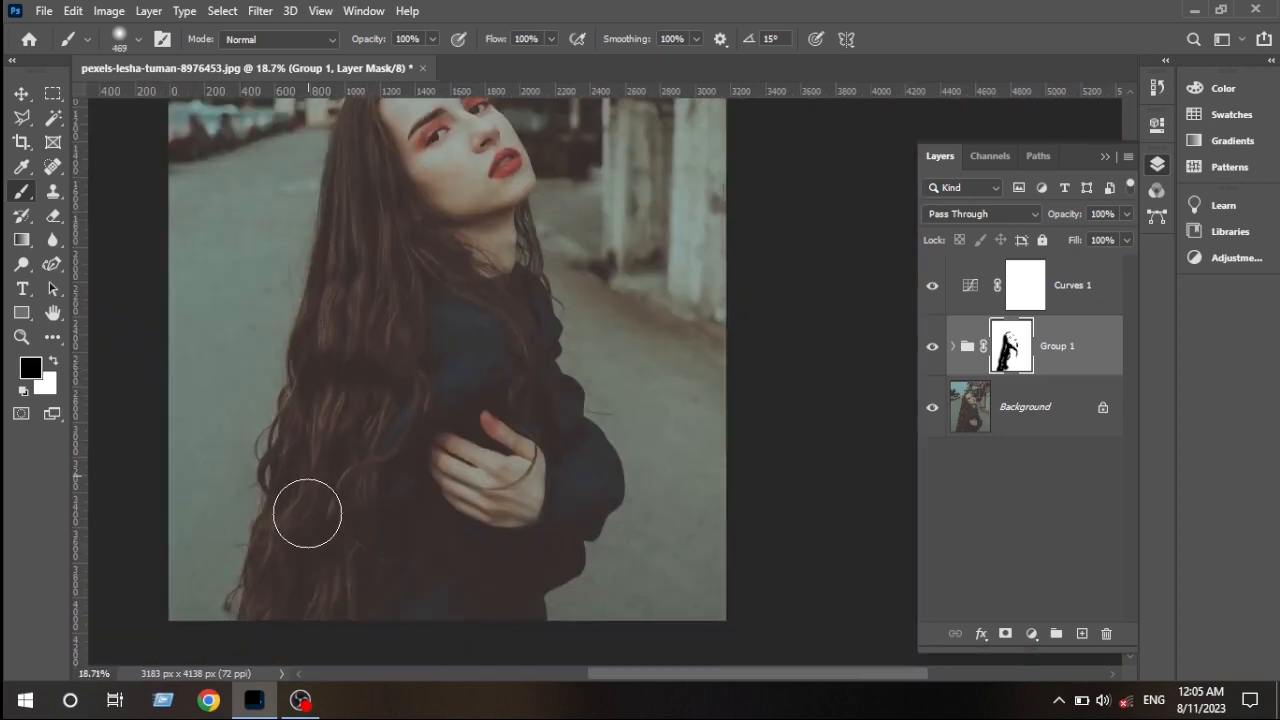
{"action": "scroll", "coordinate": [640, 290], "scroll_direction": "up", "scroll_amount": 6}
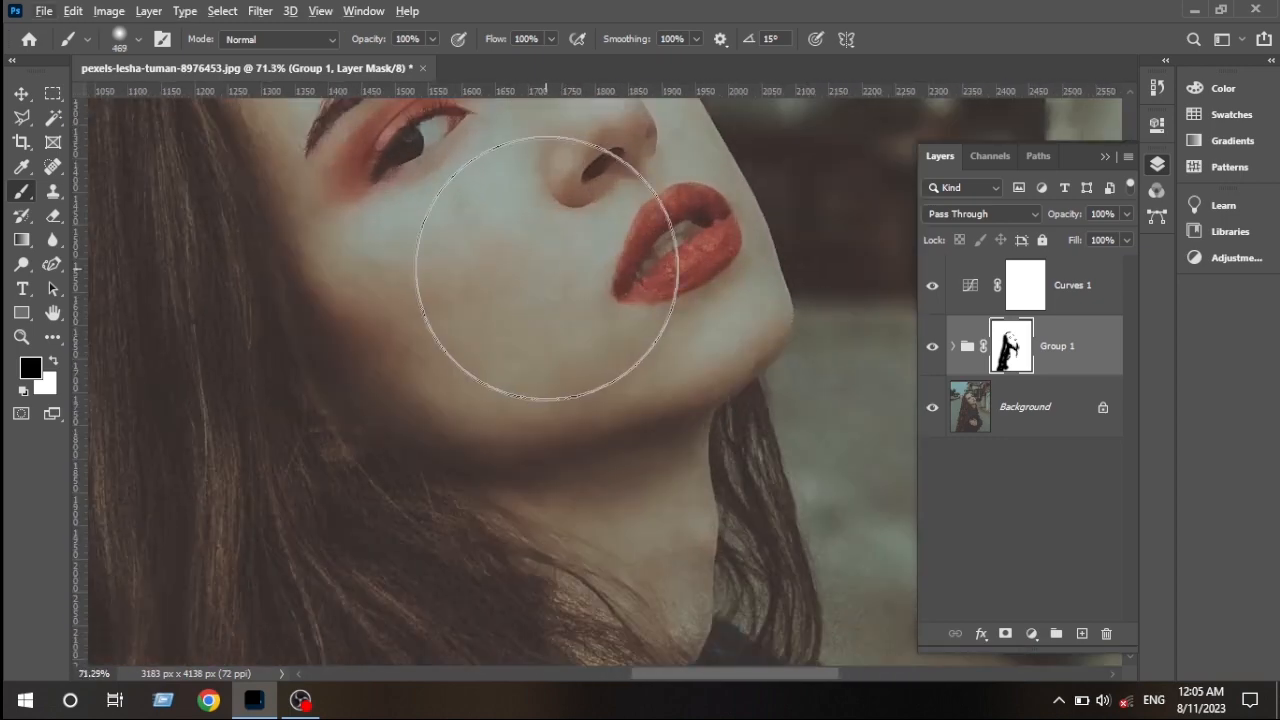
Add a Levels adjustment layer above Group 1 with RGB input levels of 7, 1.07 and 244.
{"action": "left_click_drag", "start_coordinate": [543, 254], "coordinate": [530, 320]}
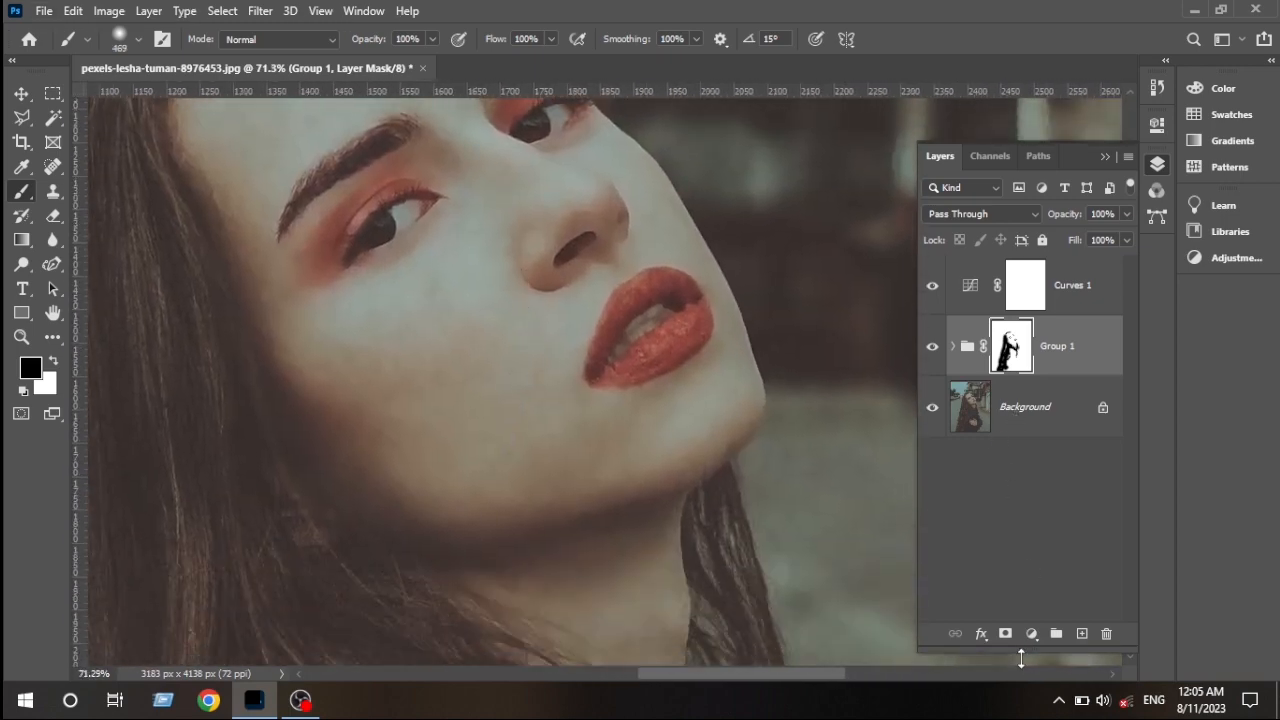
{"action": "left_click", "coordinate": [1031, 637]}
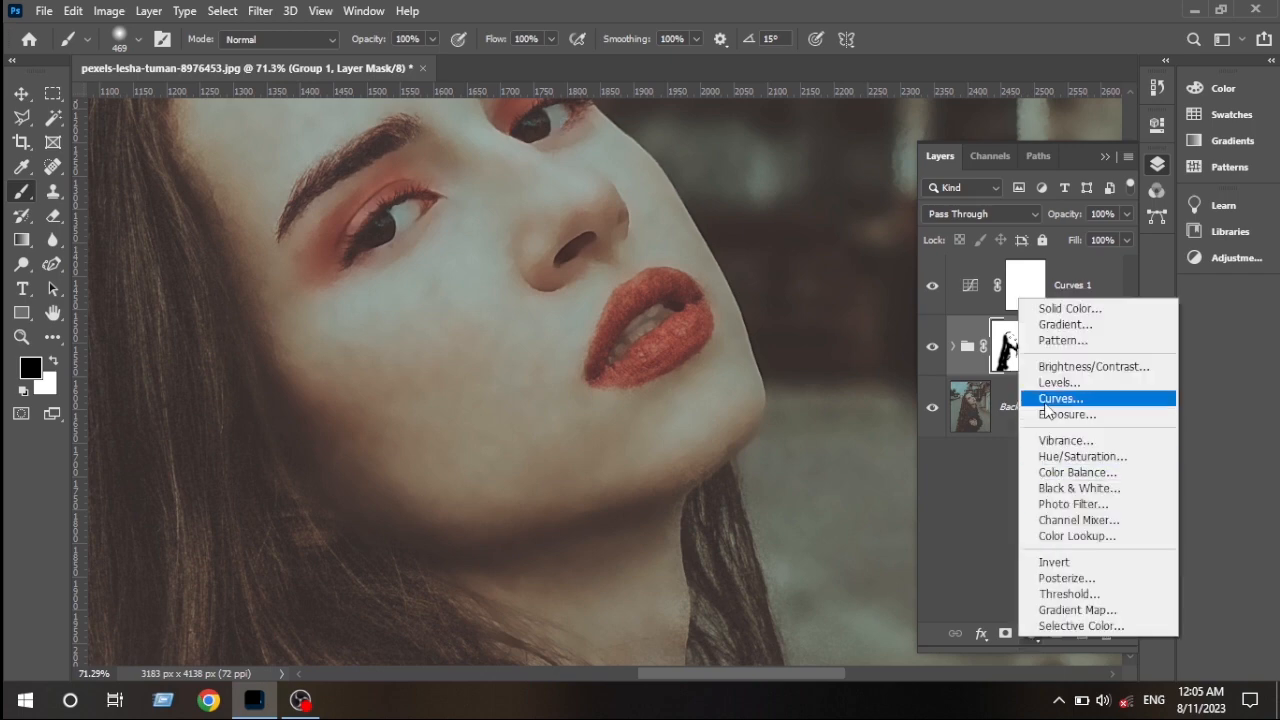
{"action": "left_click", "coordinate": [1050, 383]}
{"action": "left_click_drag", "start_coordinate": [1008, 317], "coordinate": [1005, 318]}
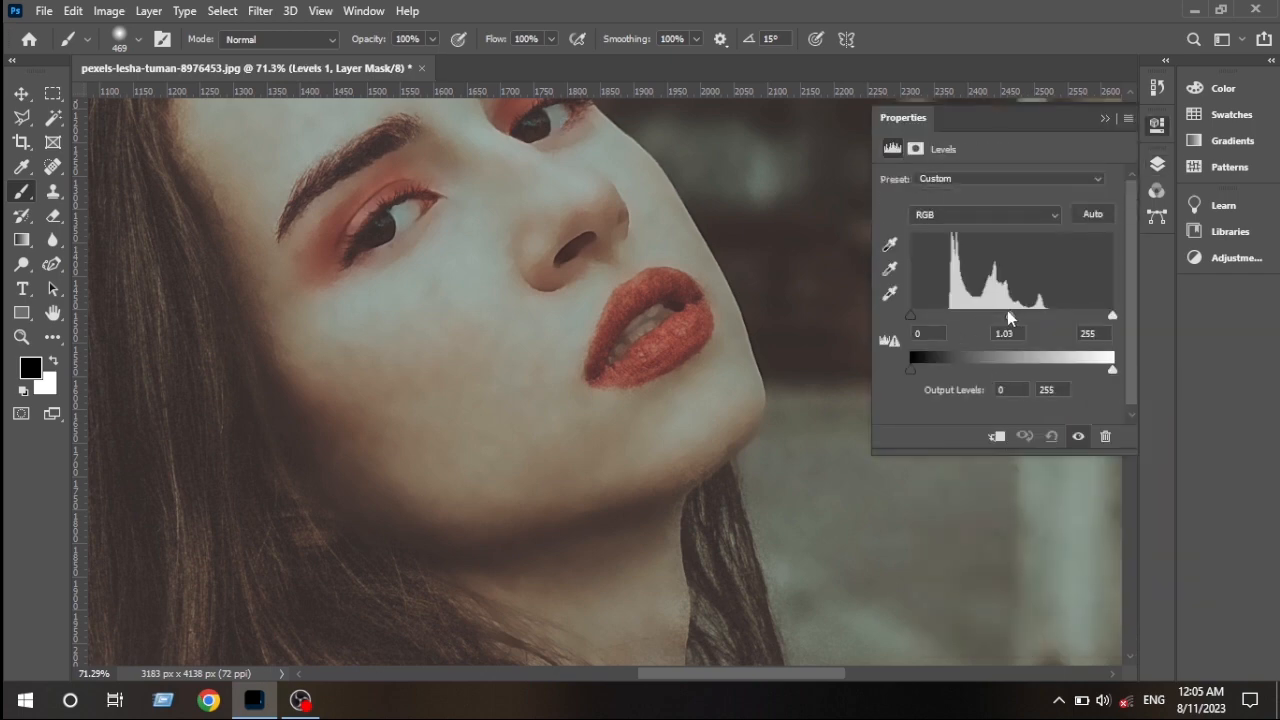
{"action": "left_click_drag", "start_coordinate": [918, 319], "coordinate": [917, 323]}
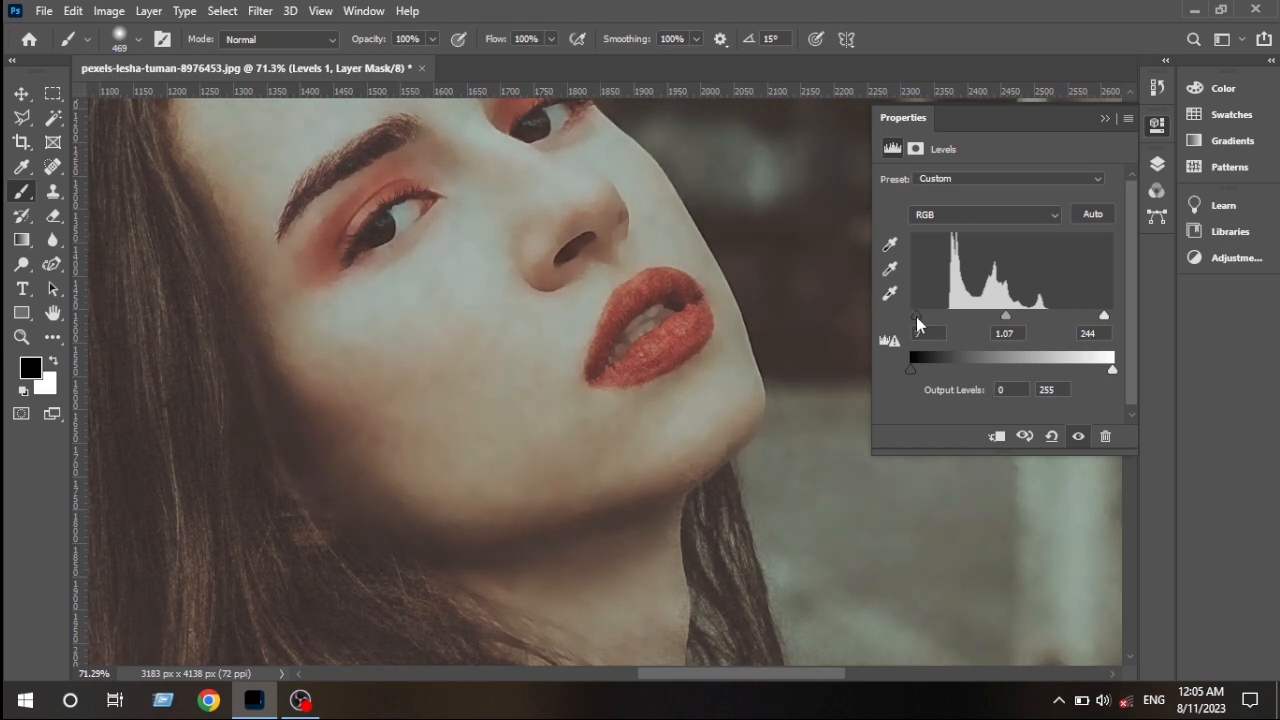
{"action": "scroll", "coordinate": [540, 315], "scroll_direction": "down", "scroll_amount": 5}
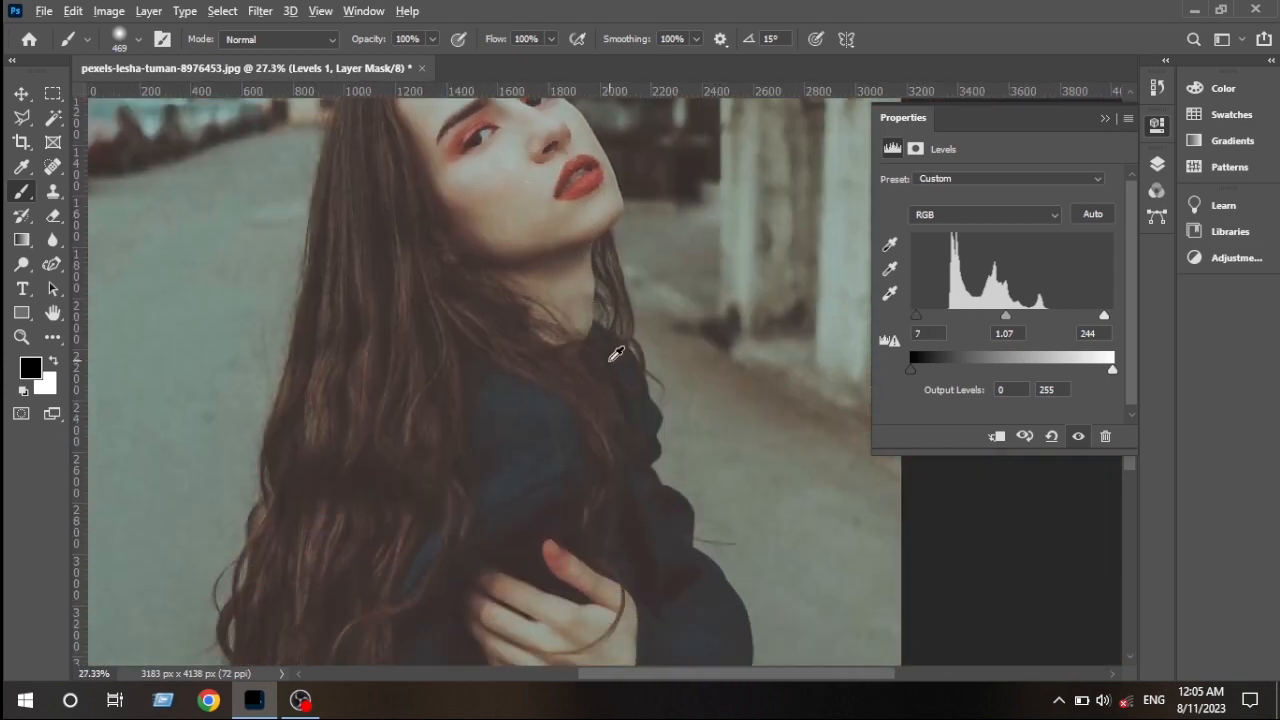
{"action": "scroll", "coordinate": [615, 354], "scroll_direction": "down", "scroll_amount": 3}
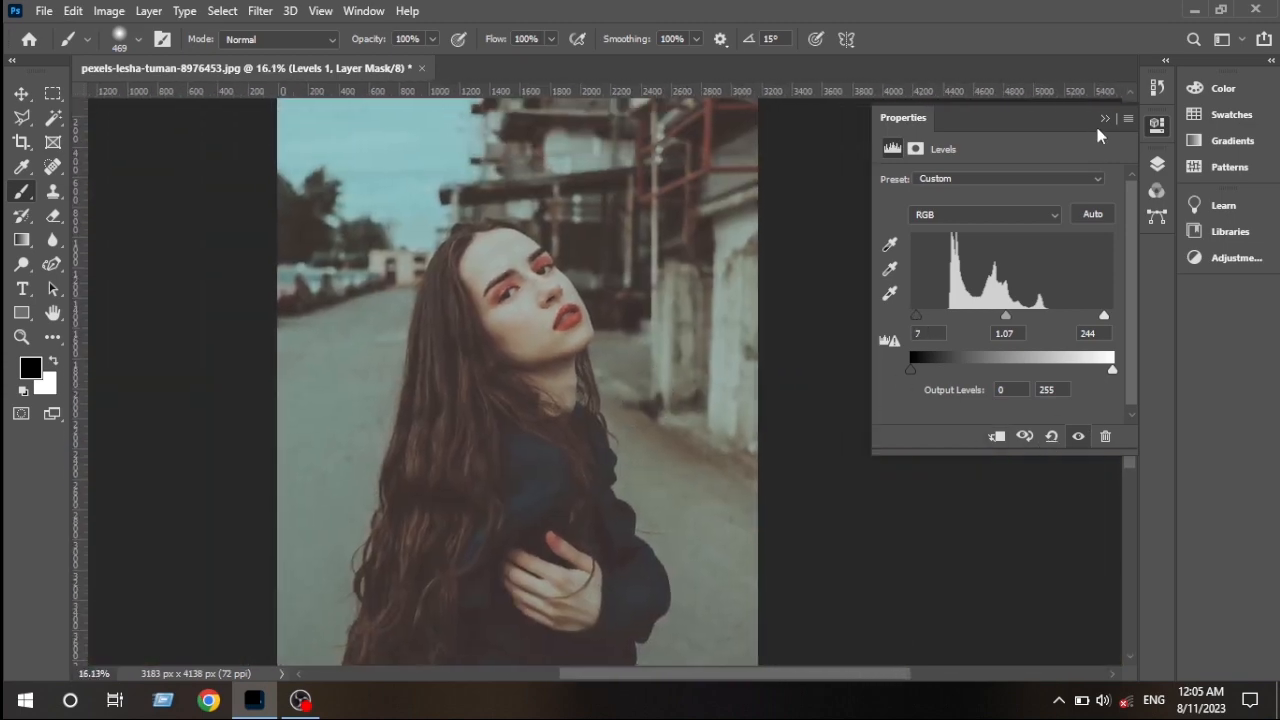
{"action": "left_click", "coordinate": [1105, 118]}
Compare the retouched face with the original by toggling the Background layer's solo view, ending with all layers visible.
{"action": "left_click", "coordinate": [1156, 164]}
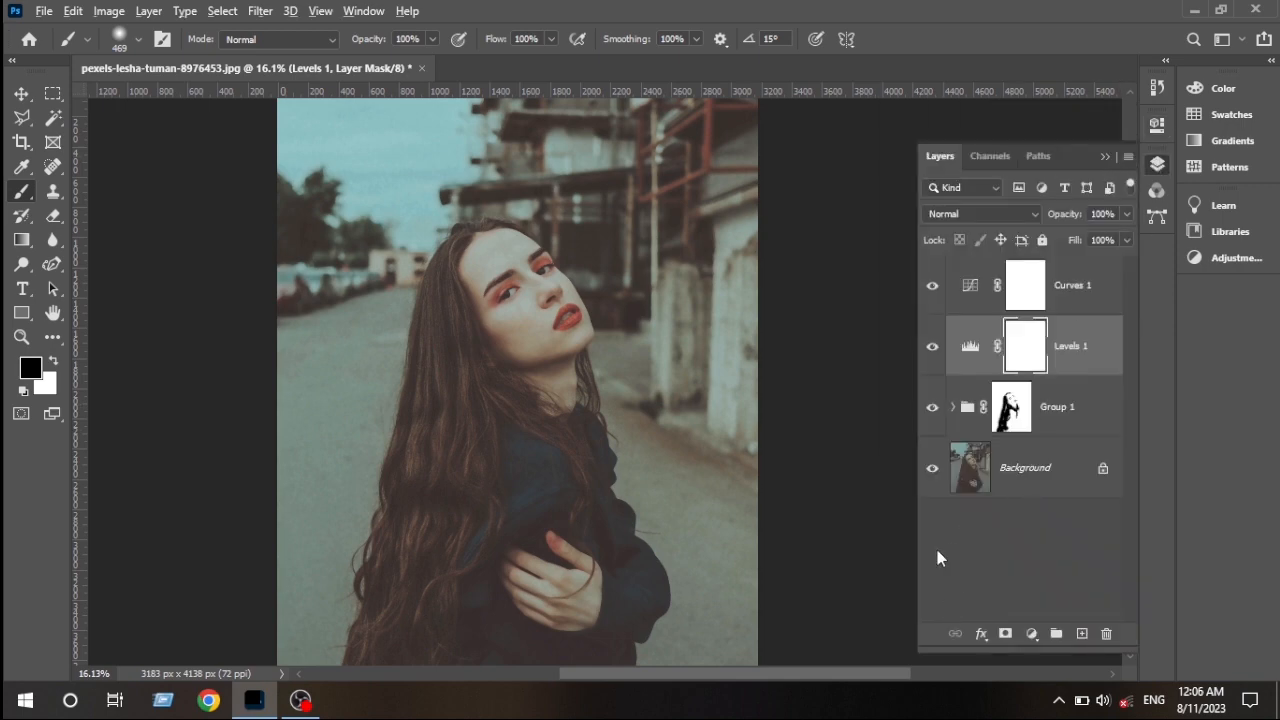
{"action": "left_click", "coordinate": [932, 471], "text": "alt"}
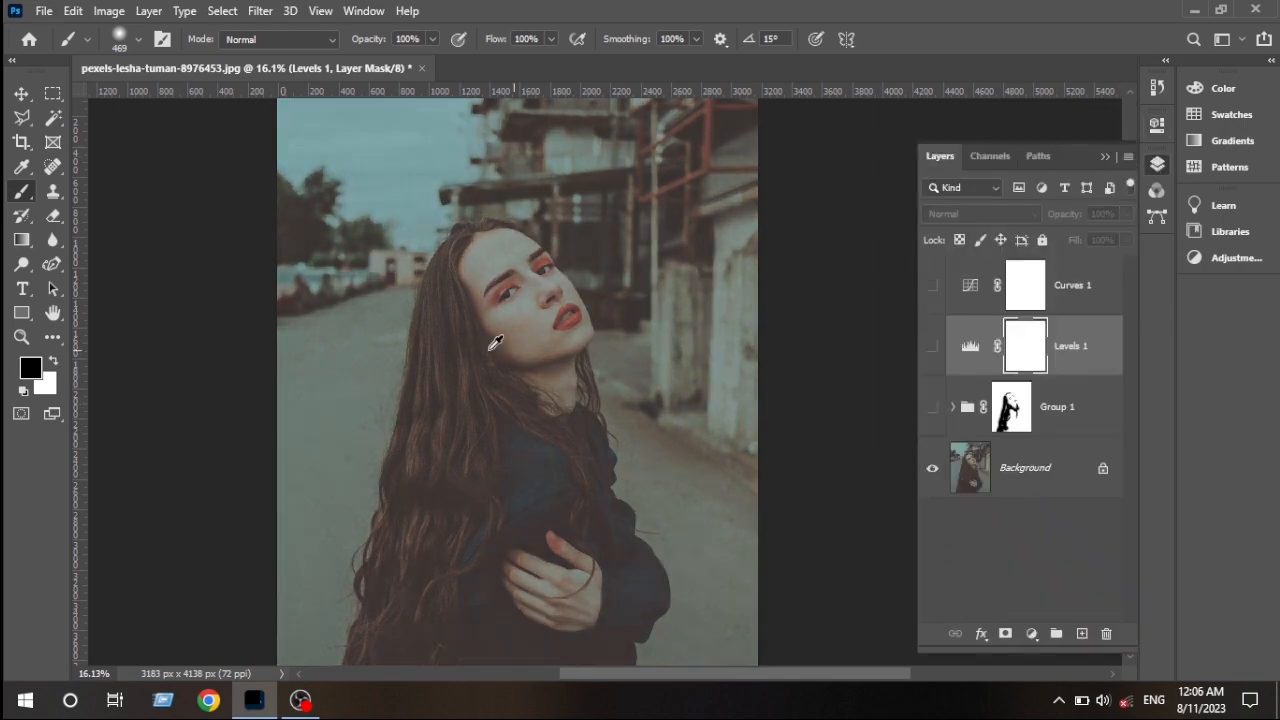
{"action": "scroll", "coordinate": [482, 296], "scroll_direction": "up", "scroll_amount": 10}
{"action": "left_click_drag", "start_coordinate": [758, 410], "coordinate": [501, 392]}
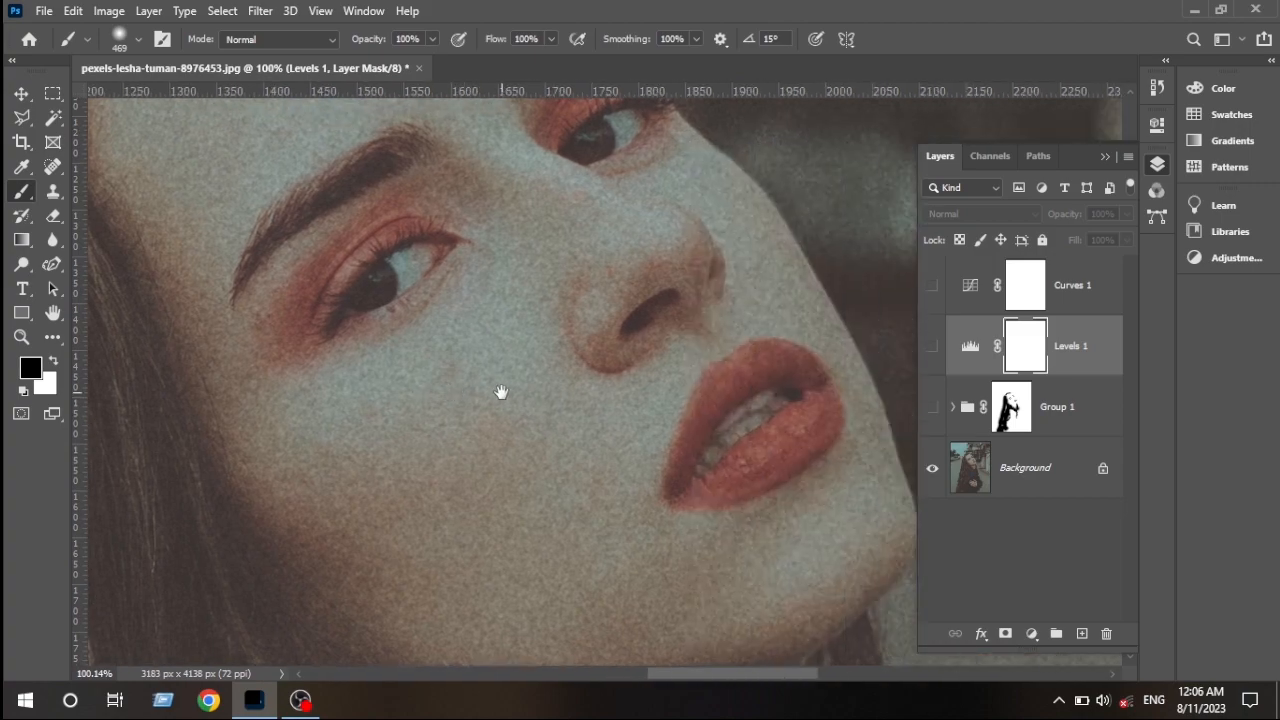
{"action": "left_click", "coordinate": [932, 471], "text": "alt"}
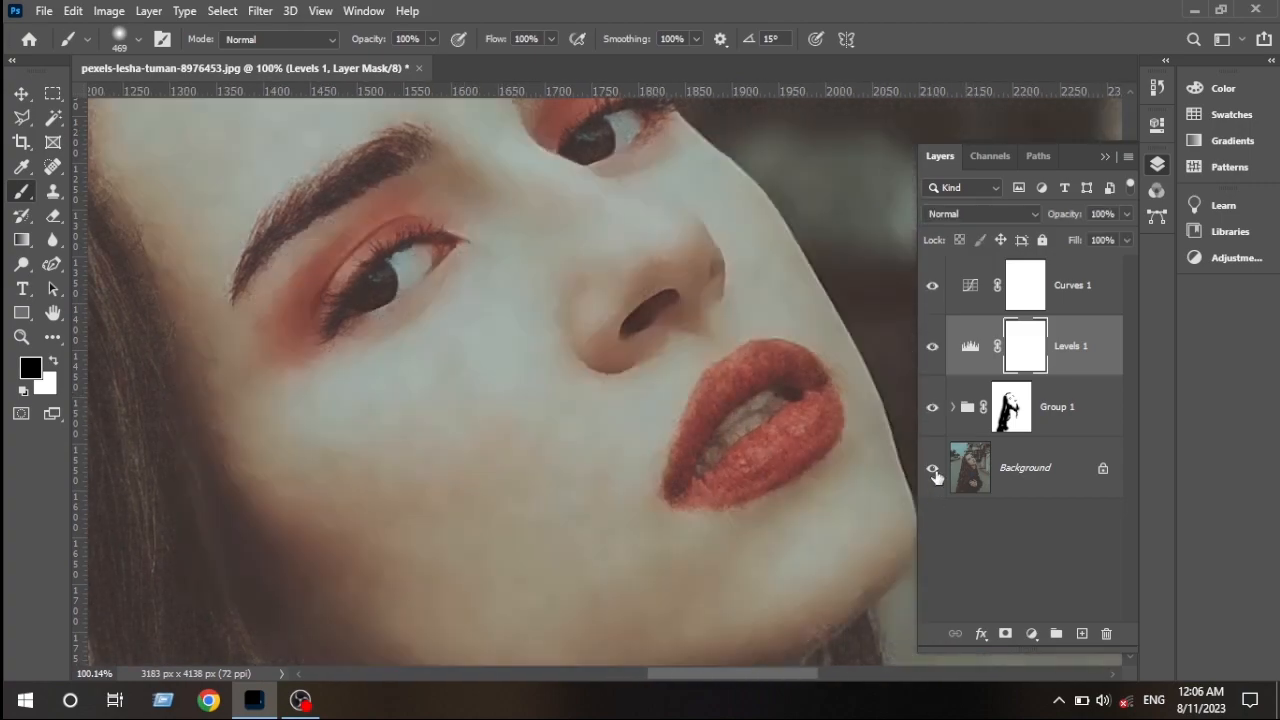
{"action": "left_click", "coordinate": [933, 471], "text": "alt"}
{"action": "left_click", "coordinate": [933, 471], "text": "alt"}
{"action": "scroll", "coordinate": [911, 470], "scroll_direction": "down", "scroll_amount": 3}
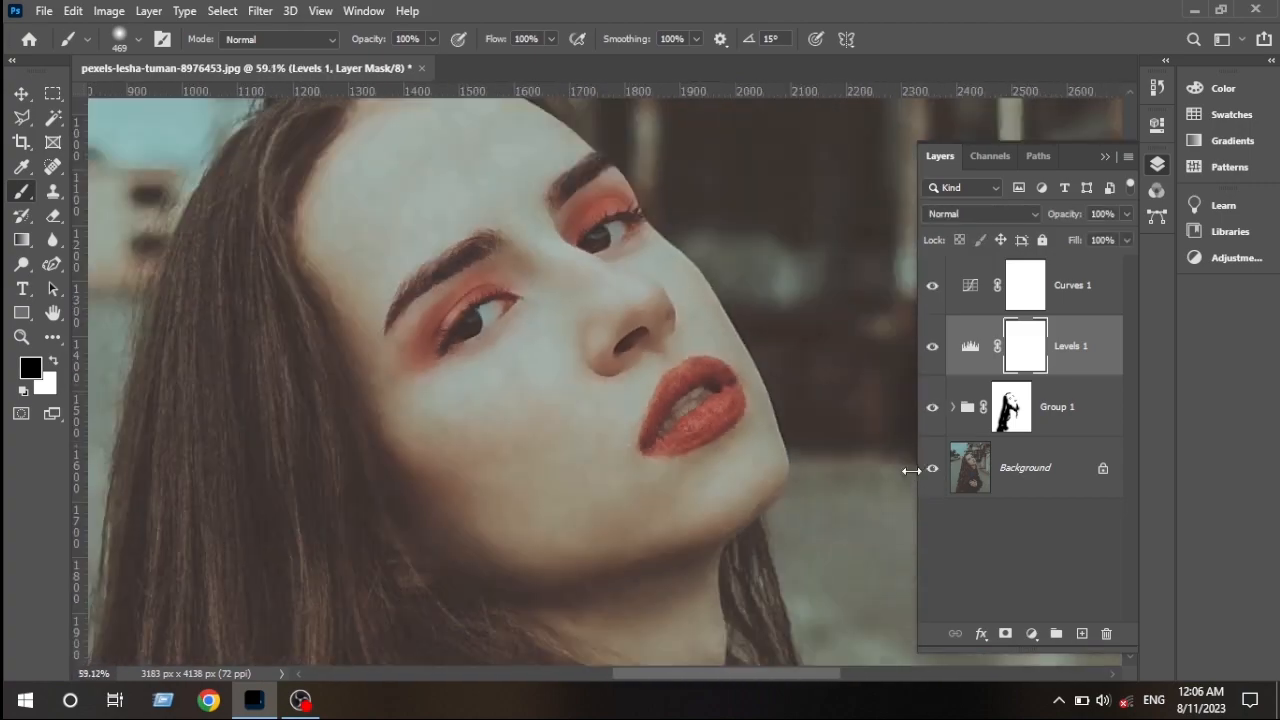